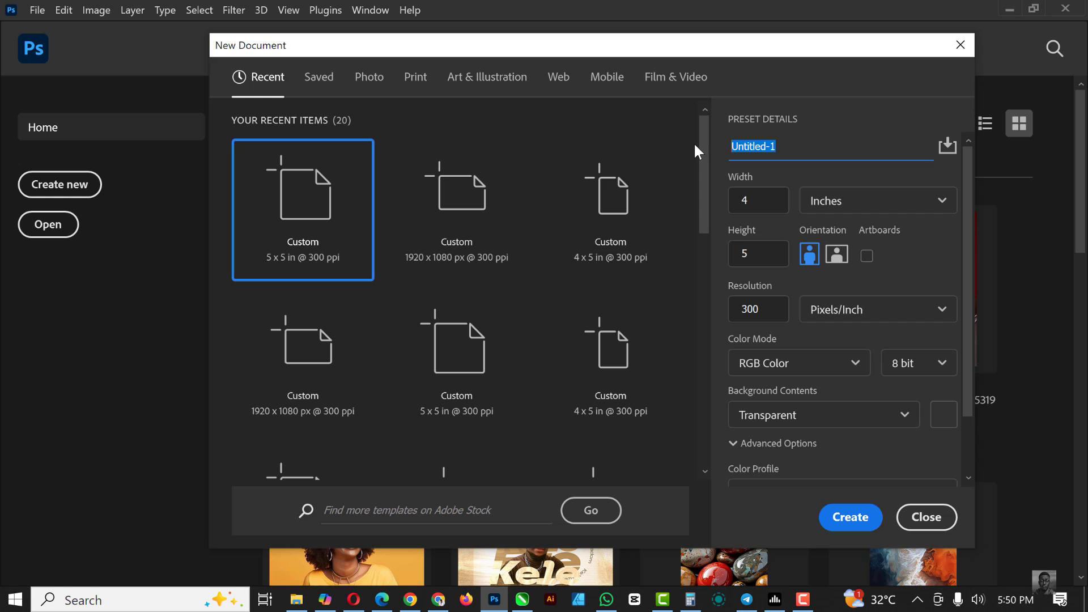
Create a new document named Church Flyer
{"action": "type", "text": "Church Flyer"}
{"action": "left_click", "coordinate": [857, 518]}
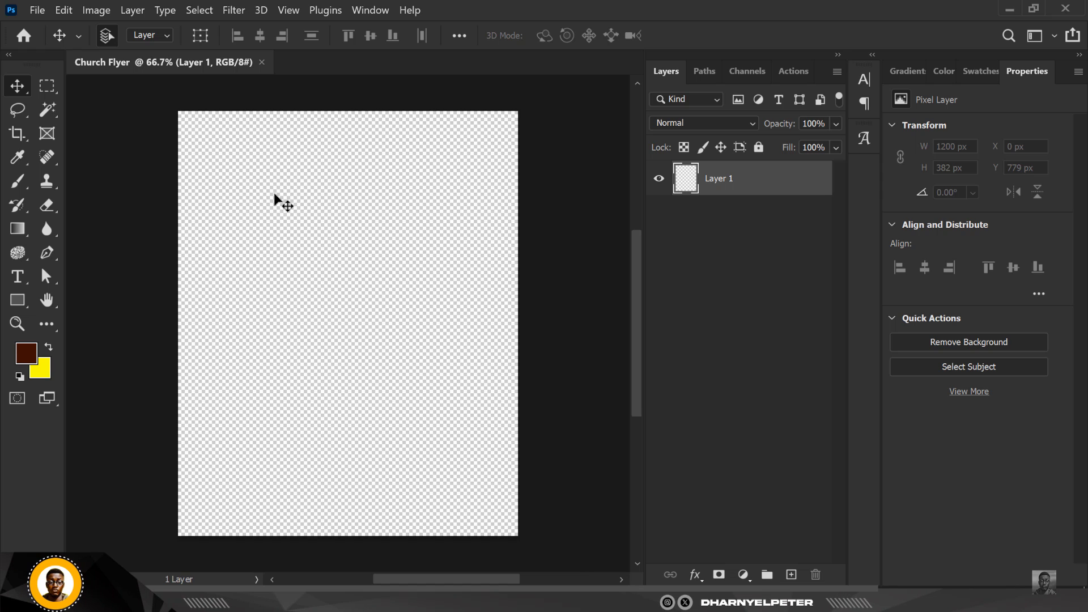
Add a solid color fill layer in dark red #300c00 as the background
{"action": "scroll", "coordinate": [274, 206], "scroll_direction": "up", "scroll_amount": 2}
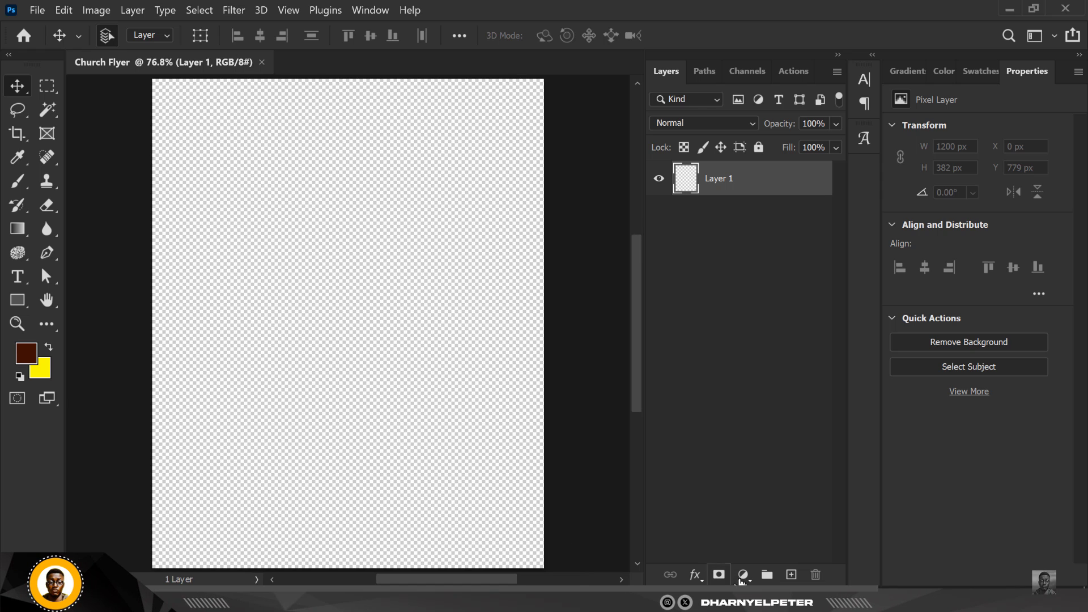
{"action": "left_click", "coordinate": [741, 576]}
{"action": "left_click", "coordinate": [770, 284]}
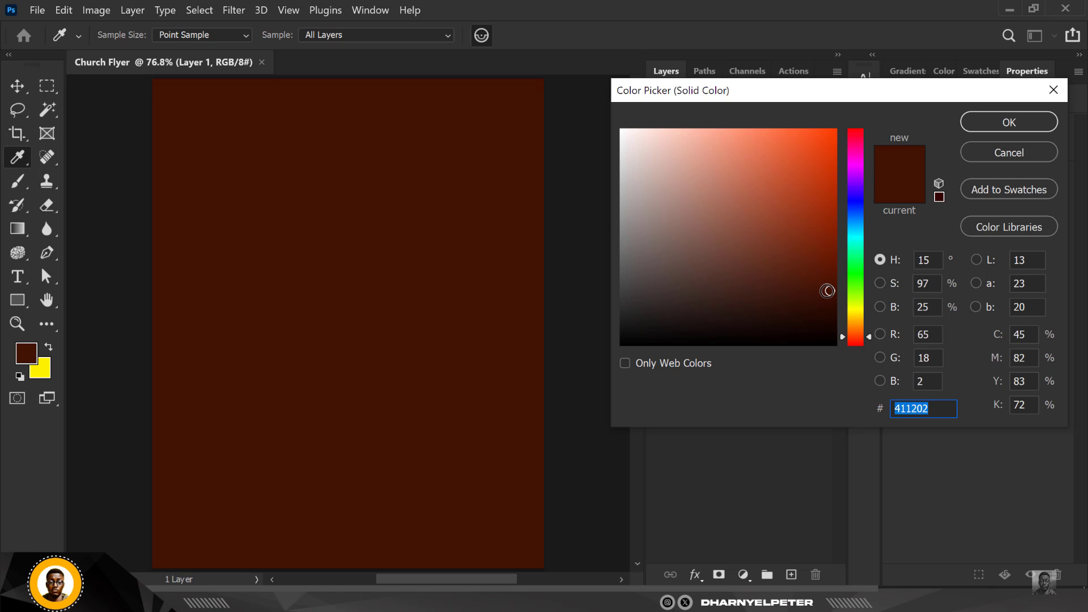
{"action": "left_click_drag", "start_coordinate": [831, 291], "coordinate": [835, 305]}
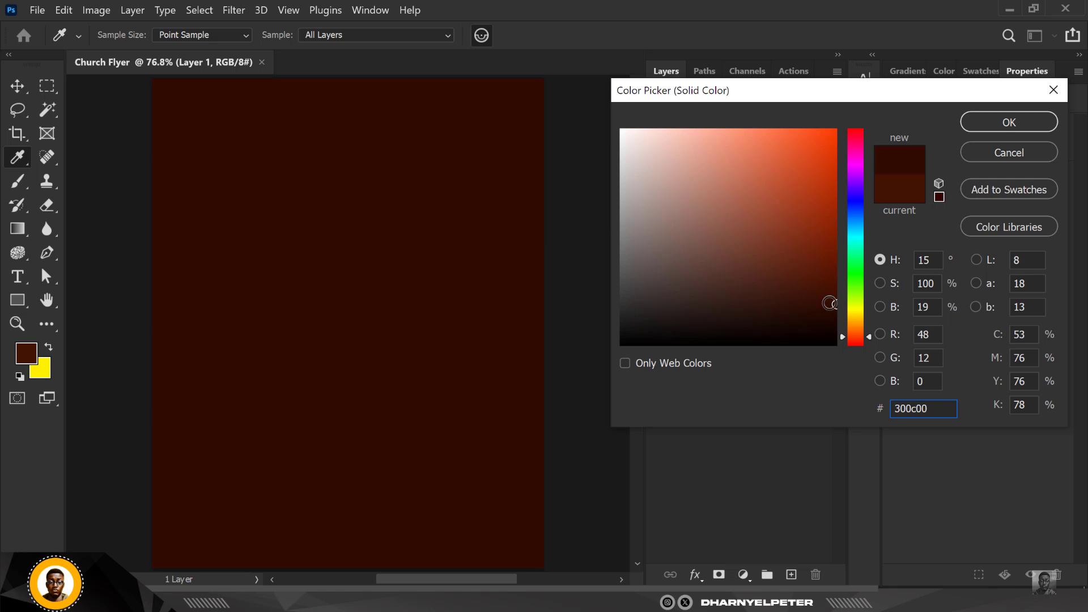
{"action": "left_click", "coordinate": [1007, 123]}
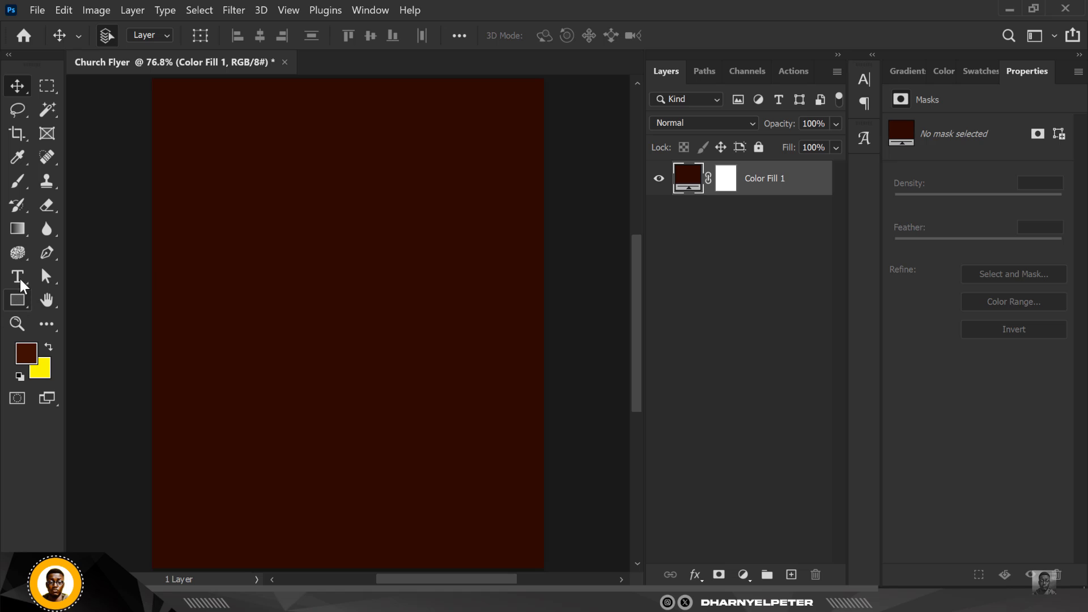
Add the text zi on the canvas with the Type tool
{"action": "left_click", "coordinate": [17, 277]}
{"action": "left_click", "coordinate": [279, 291]}
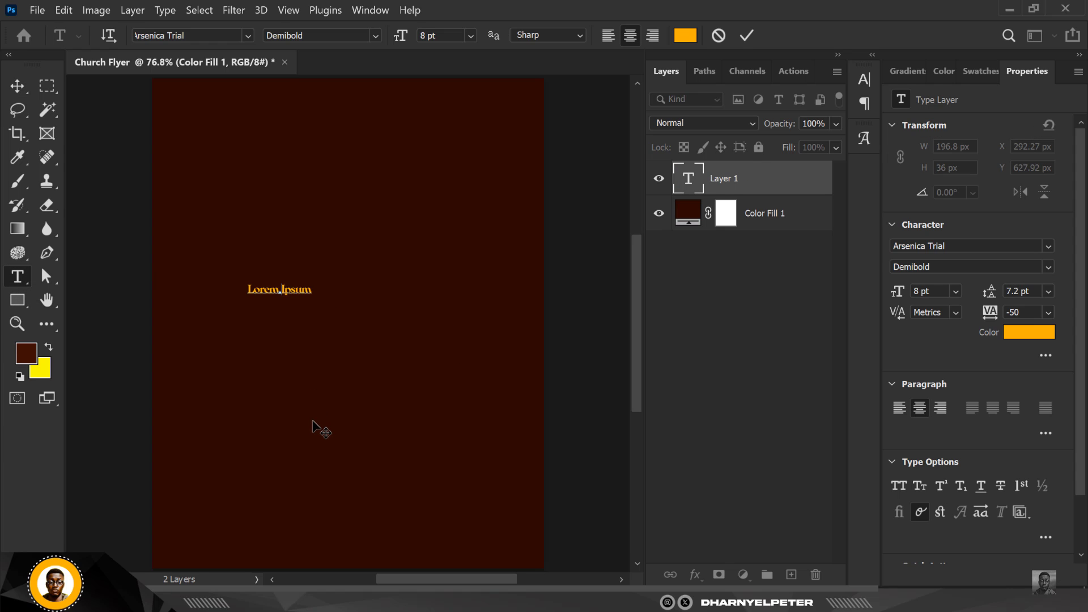
{"action": "type", "text": "zi"}
{"action": "left_click", "coordinate": [18, 86]}
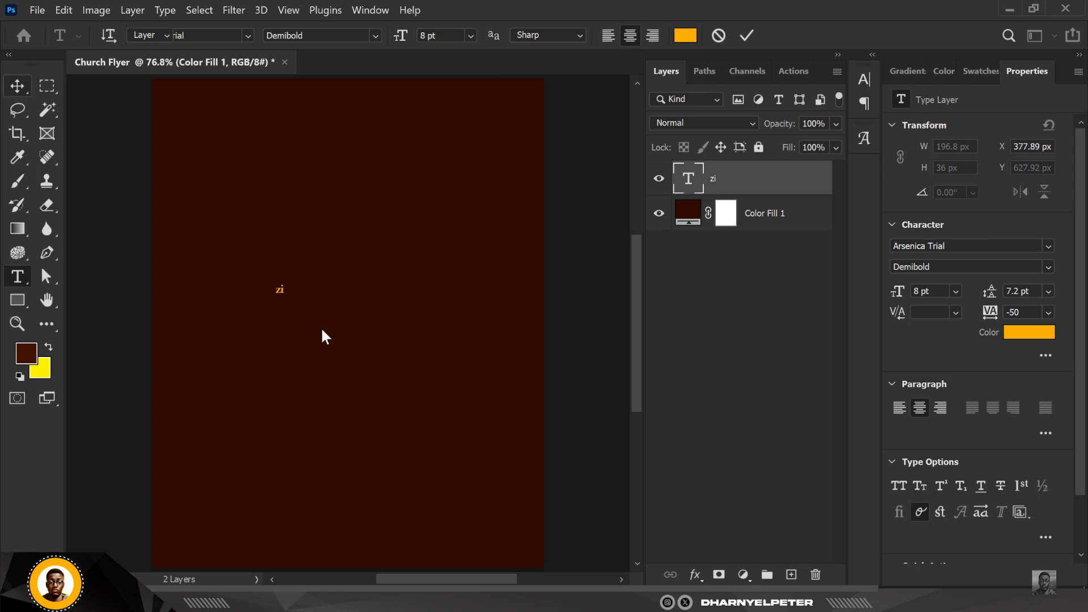
{"action": "left_click", "coordinate": [1031, 334]}
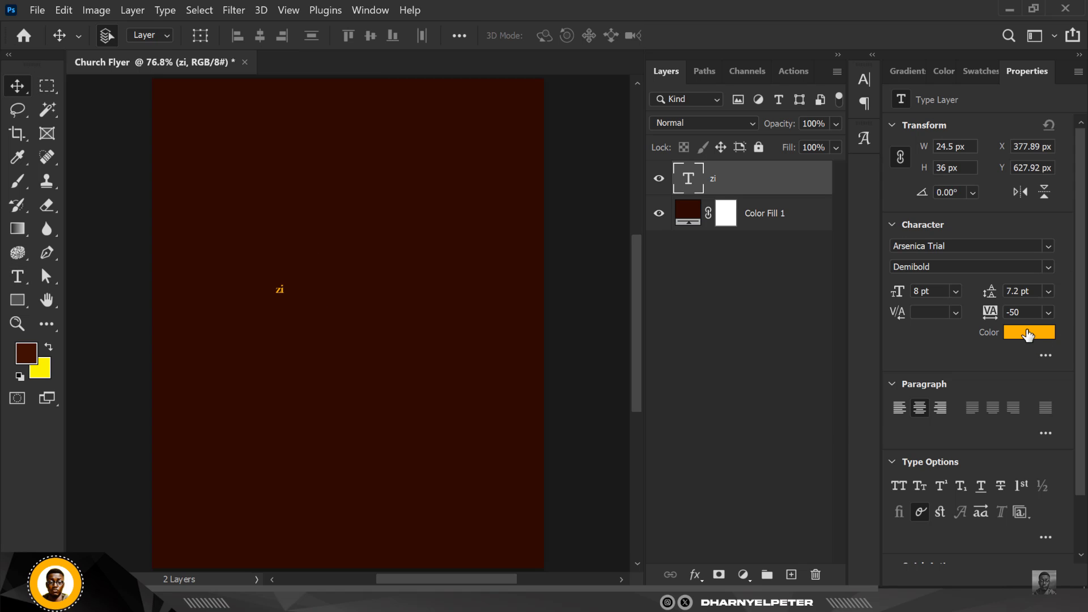
{"action": "type", "text": "ffffff"}
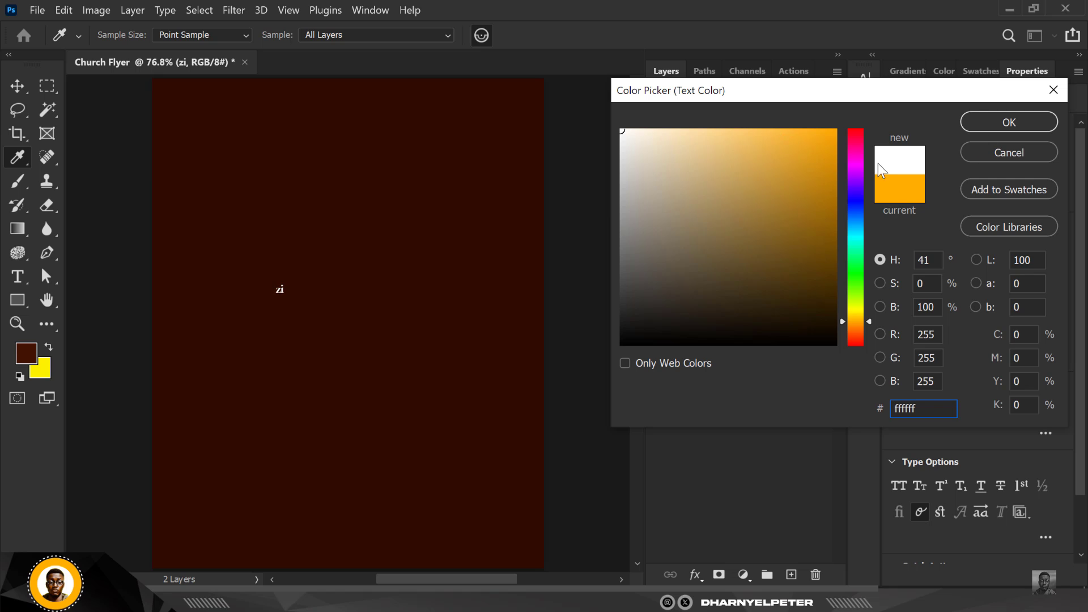
{"action": "left_click", "coordinate": [1009, 152]}
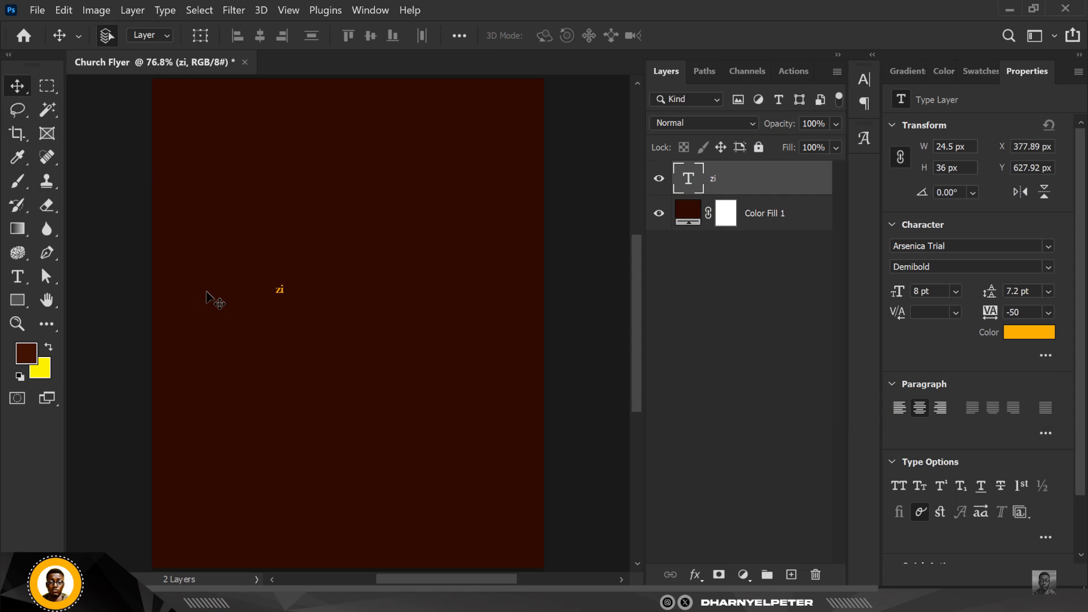
Scale the zi text up to about 179 pt and move it toward the top of the canvas
{"action": "key", "text": "ctrl+t"}
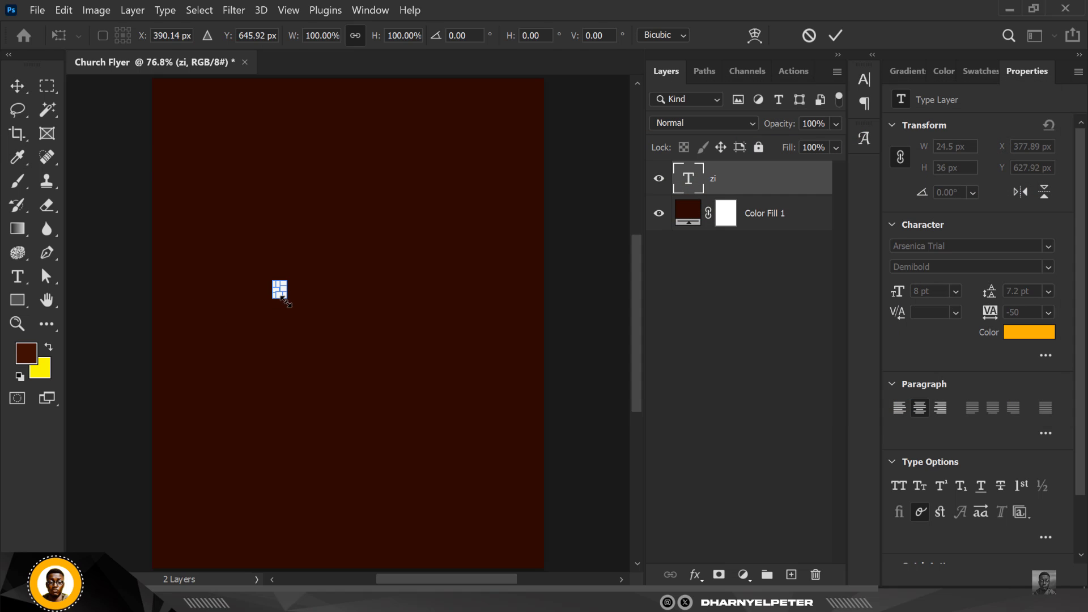
{"action": "left_click_drag", "start_coordinate": [287, 302], "coordinate": [443, 527]}
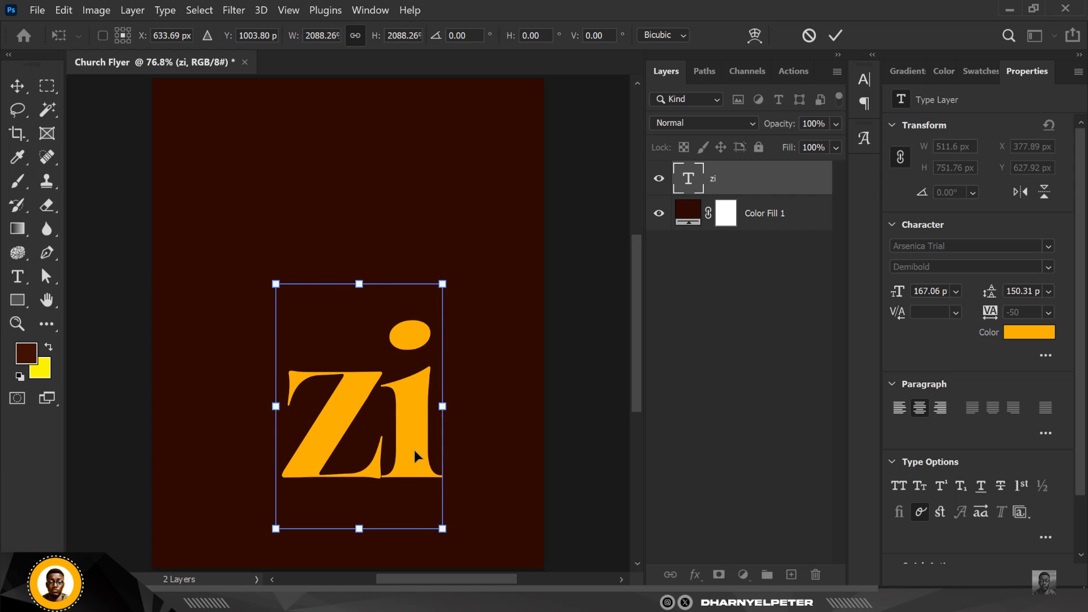
{"action": "left_click_drag", "start_coordinate": [418, 450], "coordinate": [403, 295]}
{"action": "left_click_drag", "start_coordinate": [431, 130], "coordinate": [452, 114]}
{"action": "key", "text": "Return"}
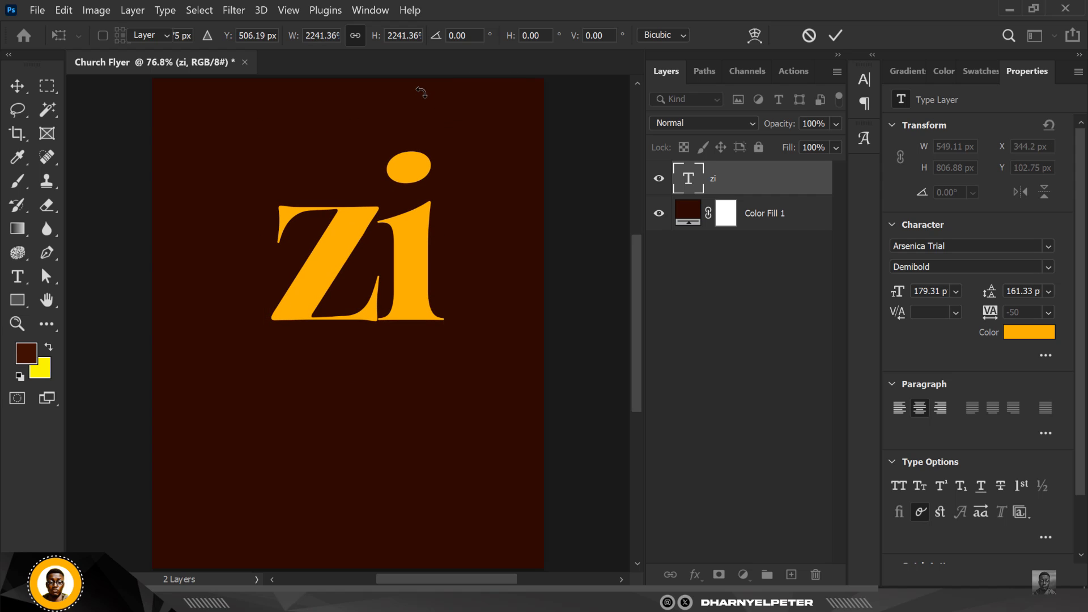
Duplicate the zi text below itself and change the copy's text to on
{"action": "left_click_drag", "start_coordinate": [406, 248], "coordinate": [424, 396]}
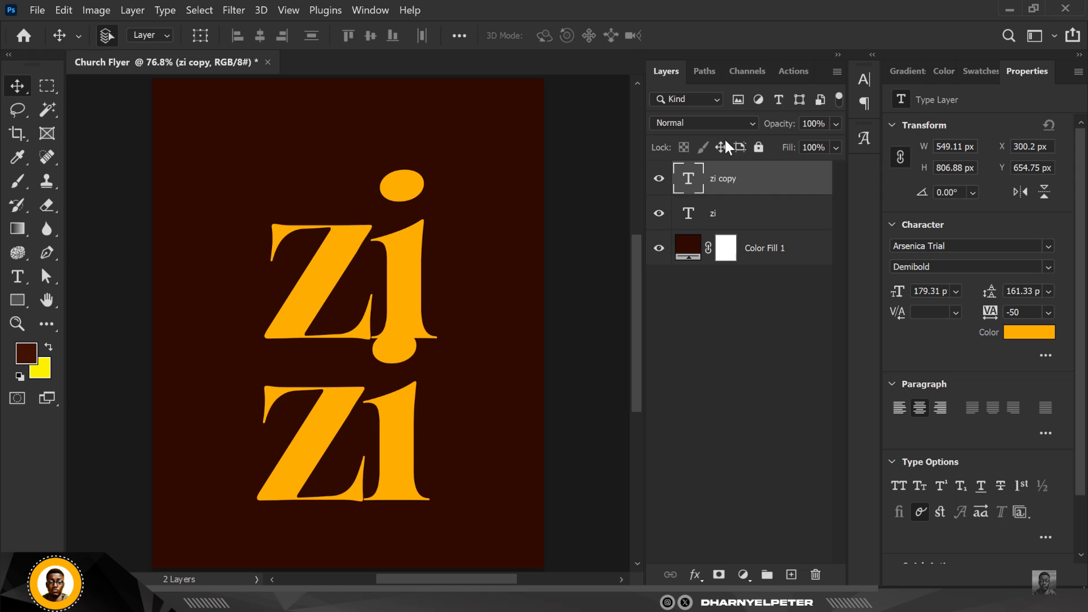
{"action": "double_click", "coordinate": [688, 180]}
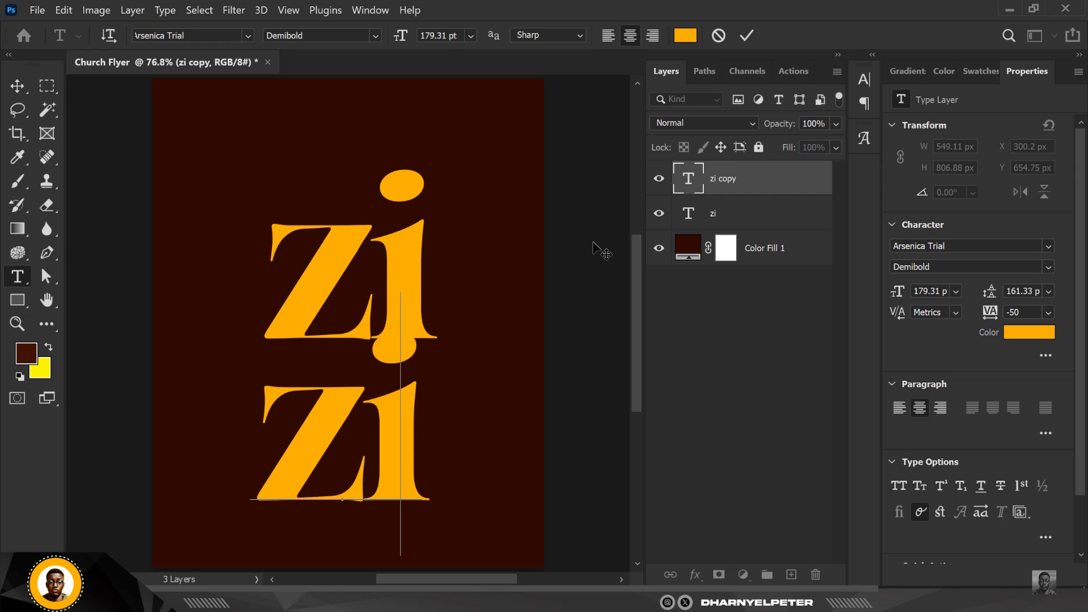
{"action": "type", "text": "on"}
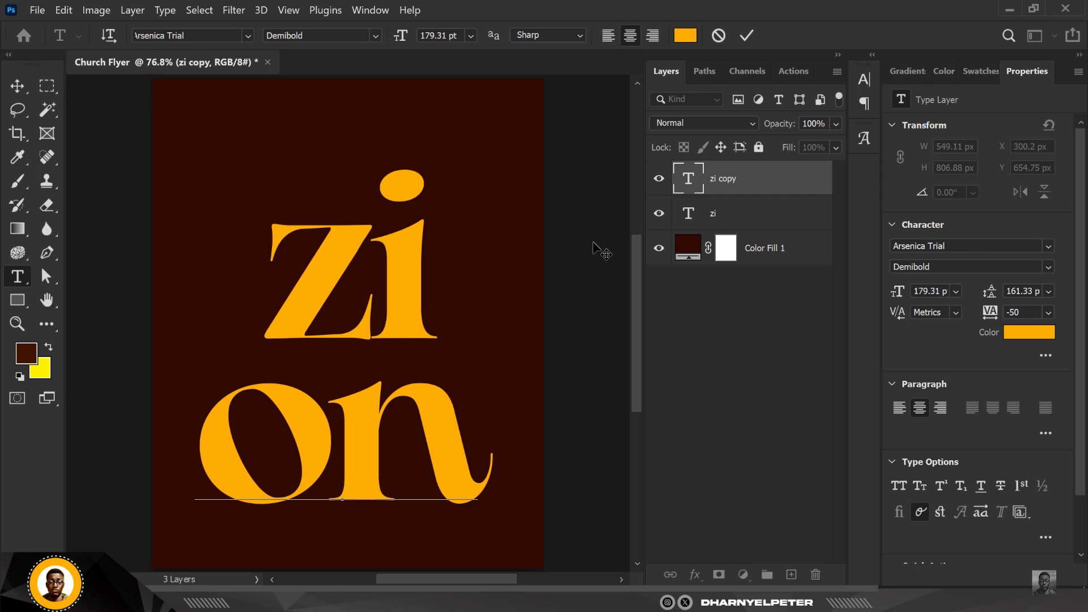
{"action": "left_click", "coordinate": [17, 86]}
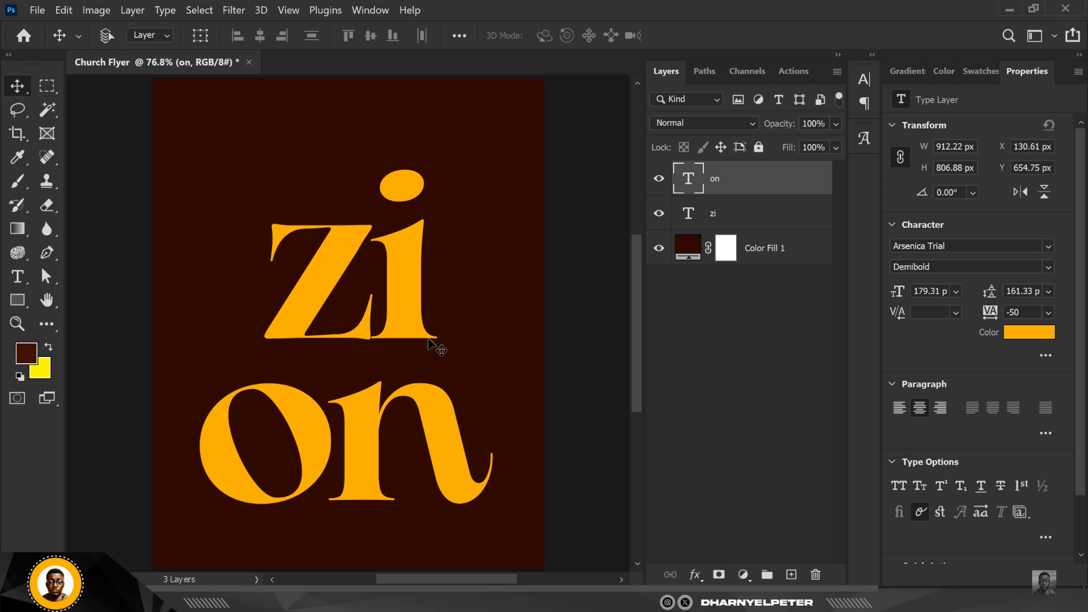
Scale the on text to about 75% and position it tightly beneath the zi text
{"action": "key", "text": "ctrl+t"}
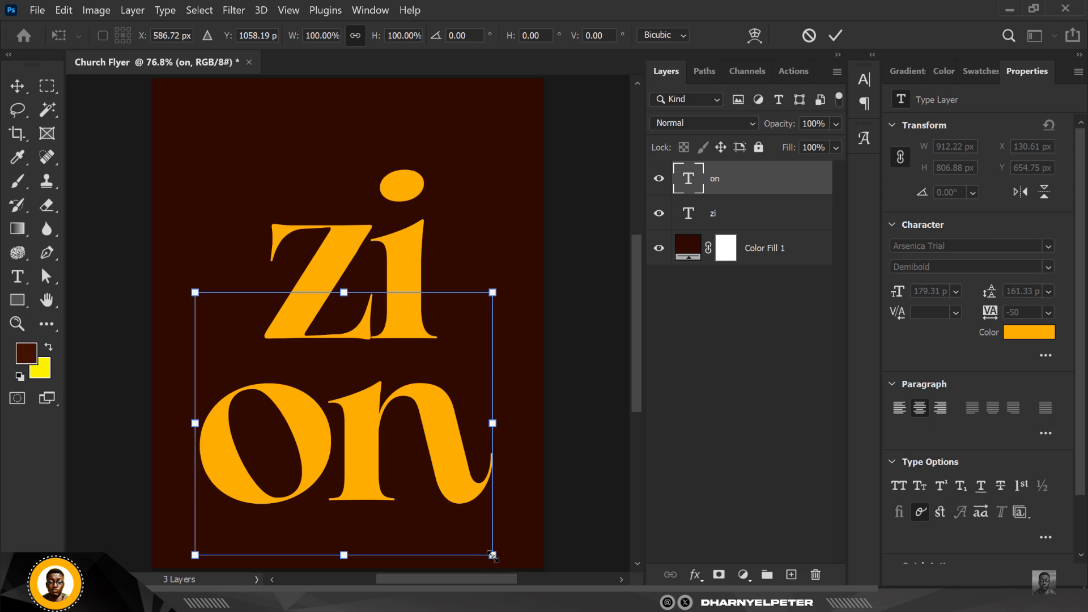
{"action": "left_click_drag", "start_coordinate": [492, 555], "coordinate": [453, 520]}
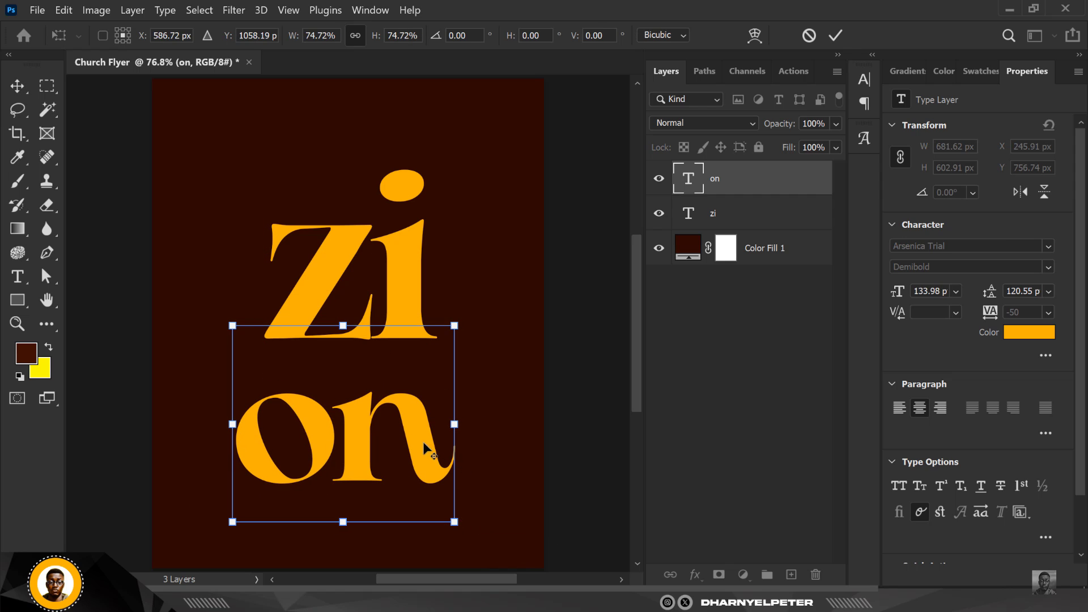
{"action": "left_click_drag", "start_coordinate": [407, 424], "coordinate": [410, 400]}
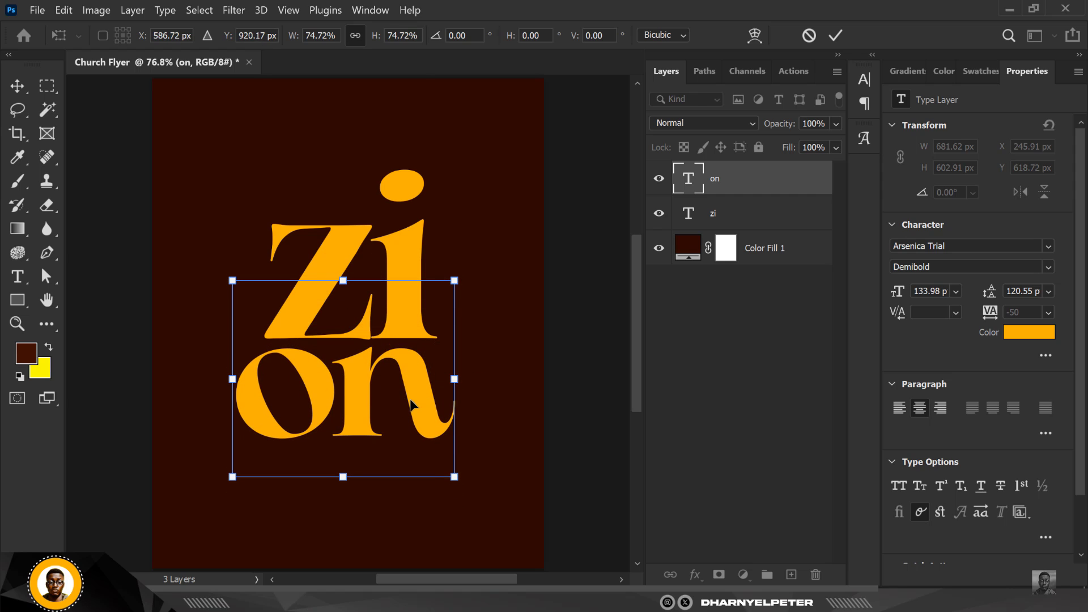
{"action": "key", "text": "Right"}
{"action": "key", "text": "Right"}
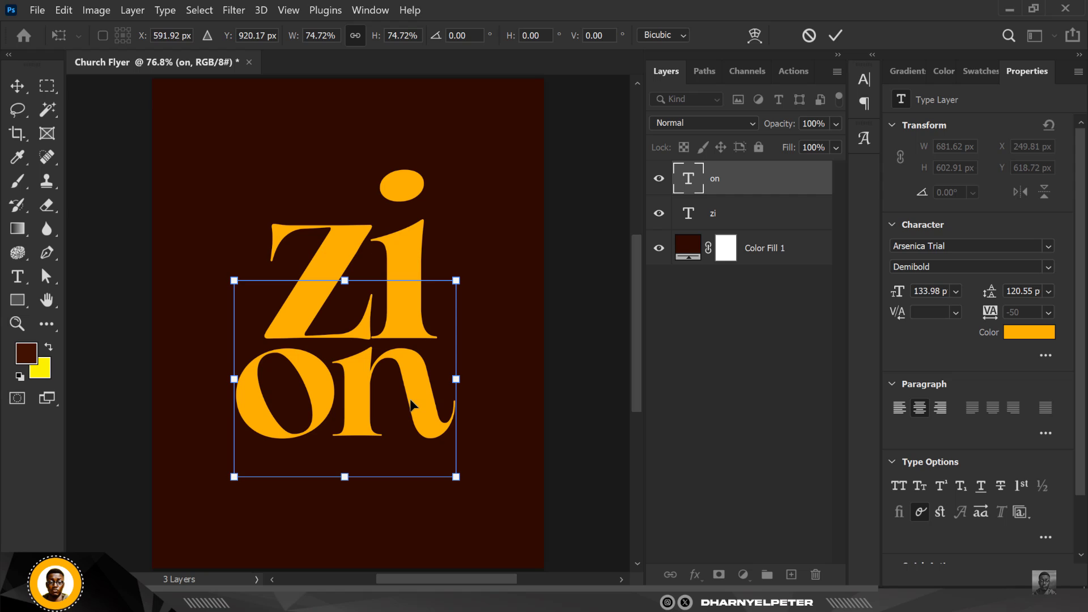
{"action": "key", "text": "Right"}
{"action": "key", "text": "Return"}
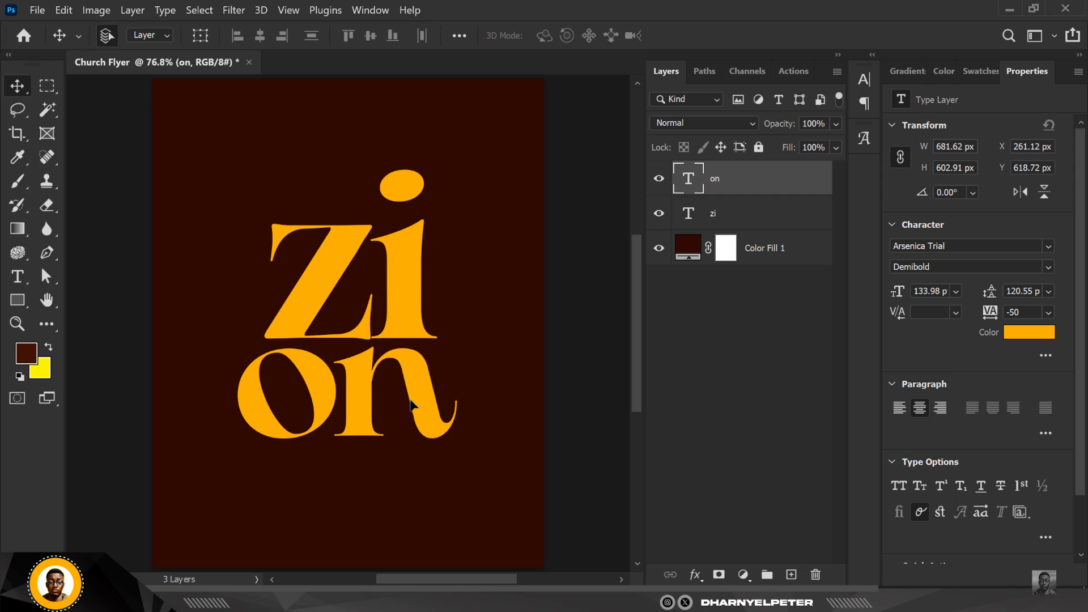
{"action": "left_click_drag", "start_coordinate": [410, 403], "coordinate": [426, 401]}
{"action": "key", "text": "shift+Left"}
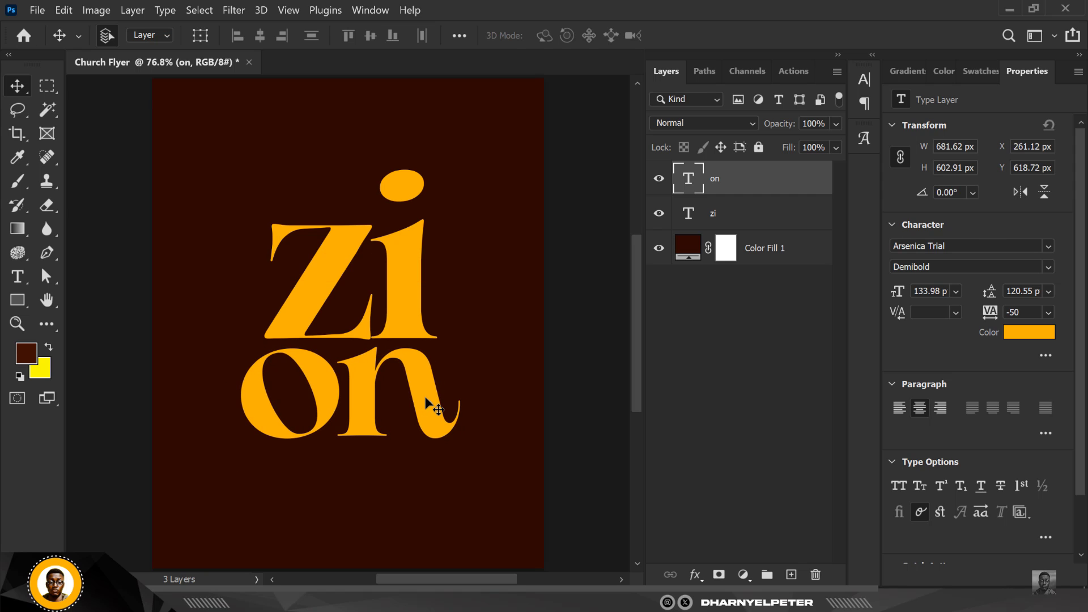
{"action": "key", "text": "shift+Up"}
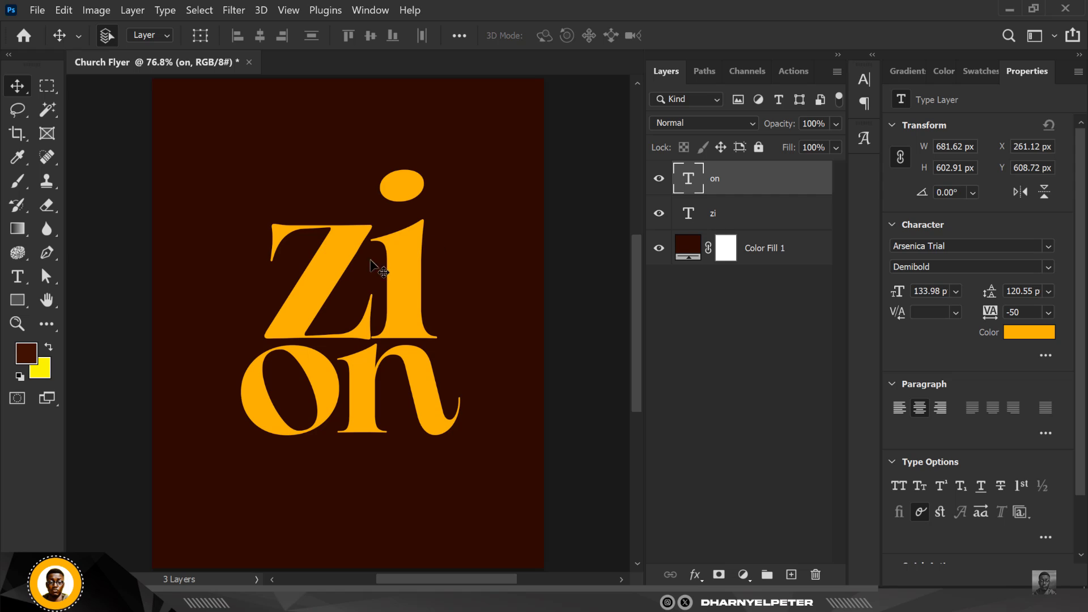
Select both text layers and nudge them upward together
{"action": "scroll", "coordinate": [390, 275], "scroll_direction": "down", "scroll_amount": 3}
{"action": "scroll", "coordinate": [387, 281], "scroll_direction": "up", "scroll_amount": 2}
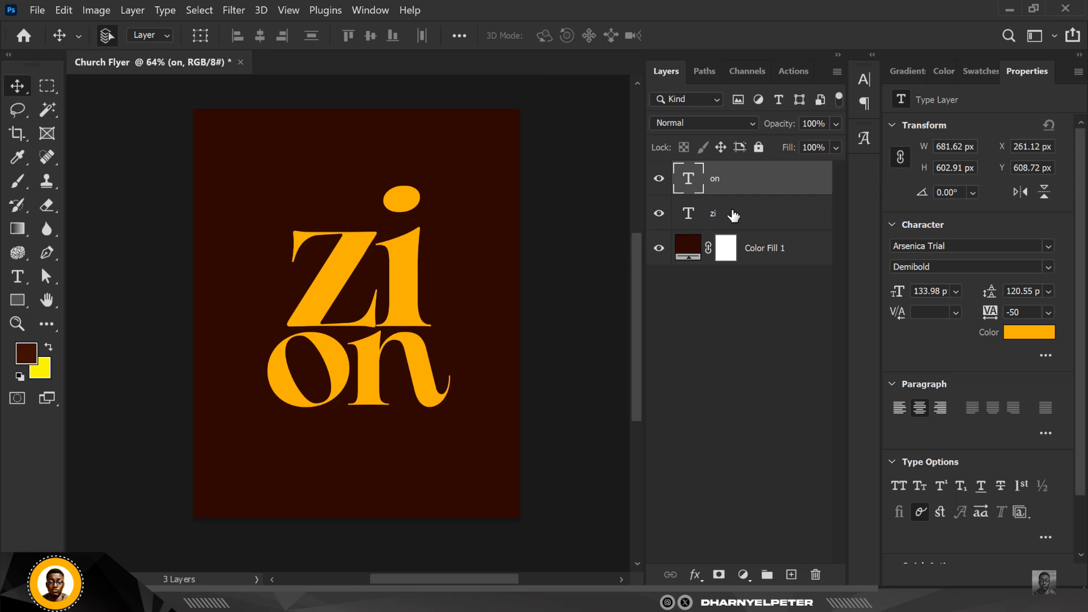
{"action": "left_click", "coordinate": [751, 219], "text": "shift"}
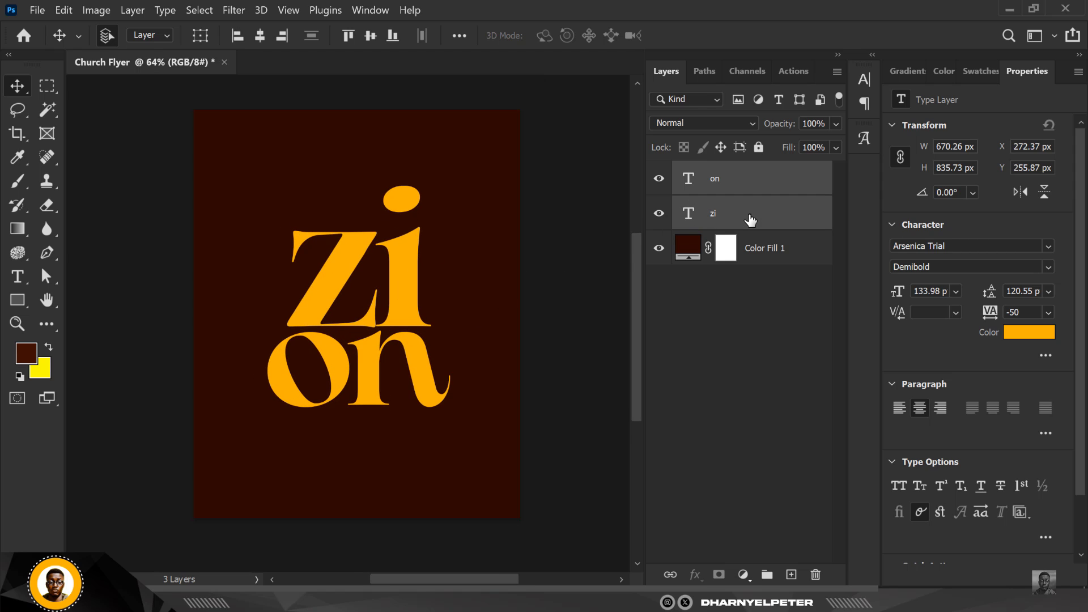
{"action": "key", "text": "shift+Up"}
{"action": "key", "text": "shift+Up"}
{"action": "key", "text": "shift+Up"}
{"action": "key", "text": "shift+Up"}
{"action": "key", "text": "shift+Up"}
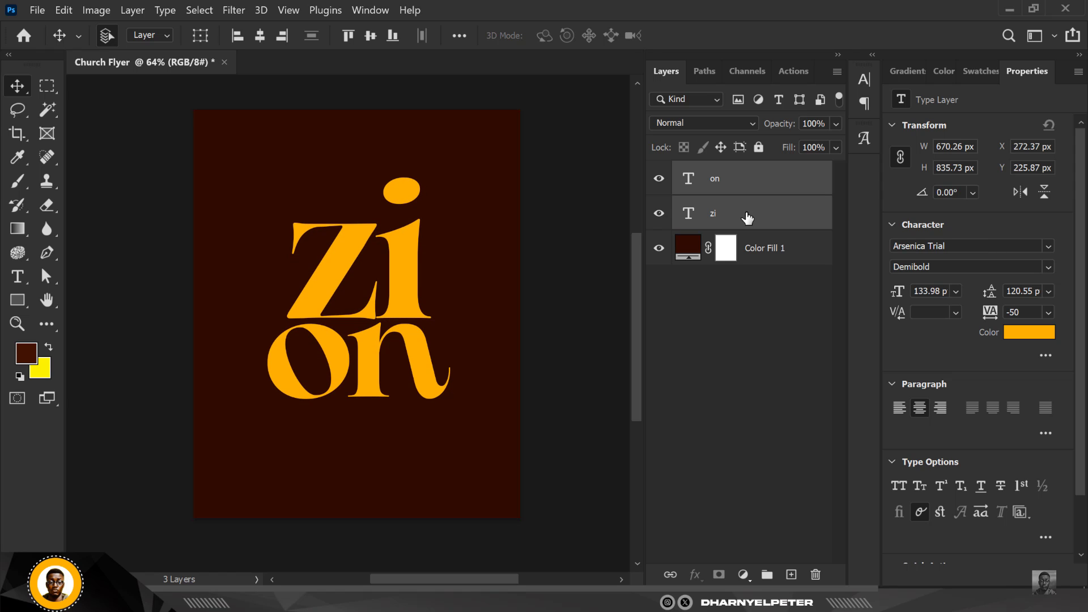
{"action": "key", "text": "shift+Up"}
{"action": "key", "text": "shift+Up"}
{"action": "key", "text": "shift+Up"}
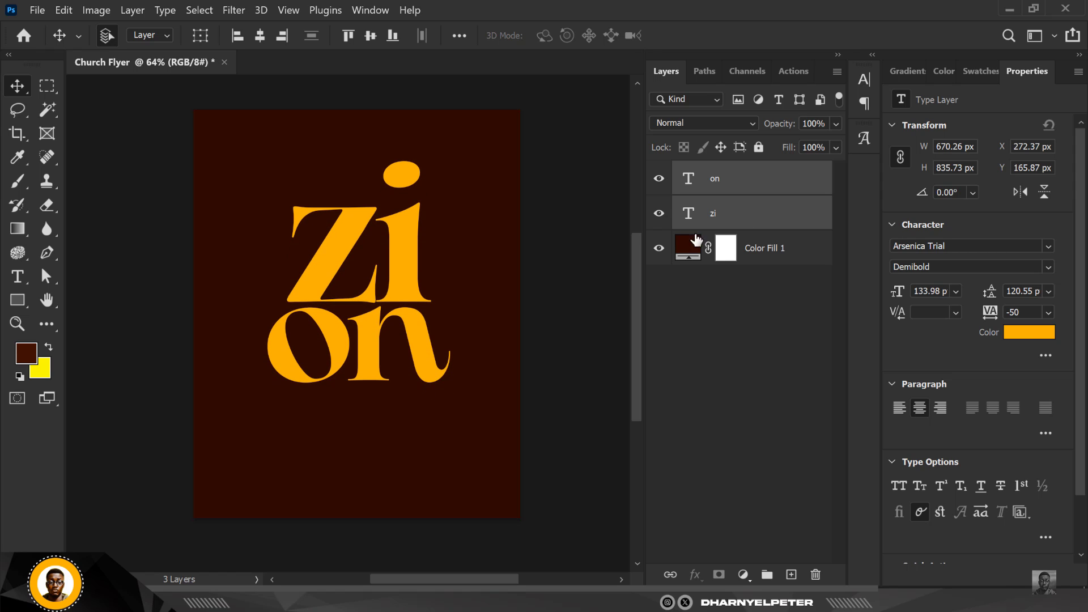
Set the color of both text layers to #ffc000
{"action": "left_click", "coordinate": [1030, 337]}
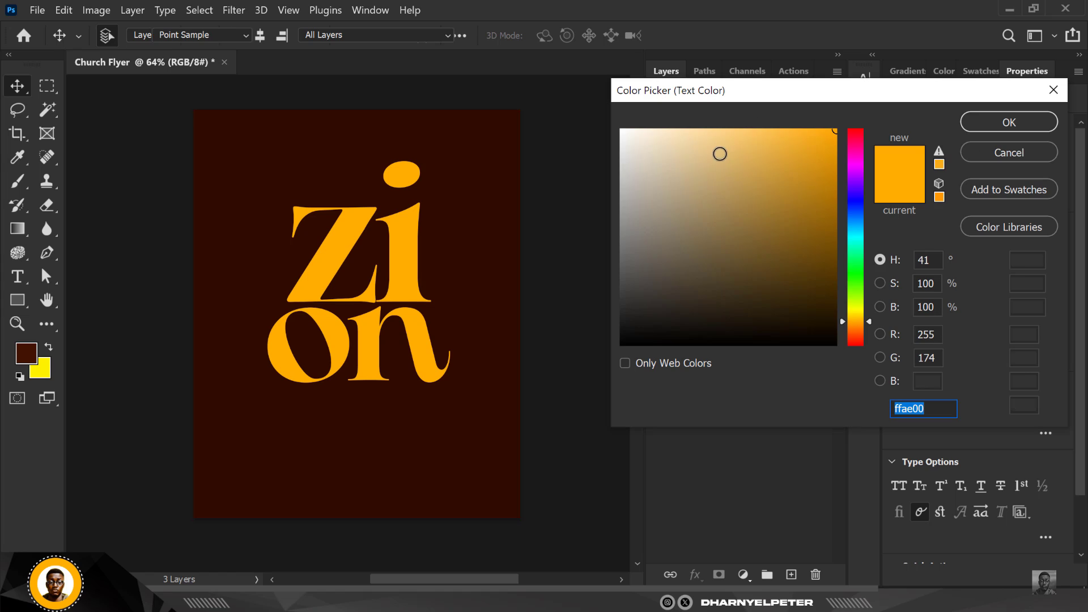
{"action": "left_click_drag", "start_coordinate": [868, 318], "coordinate": [866, 315]}
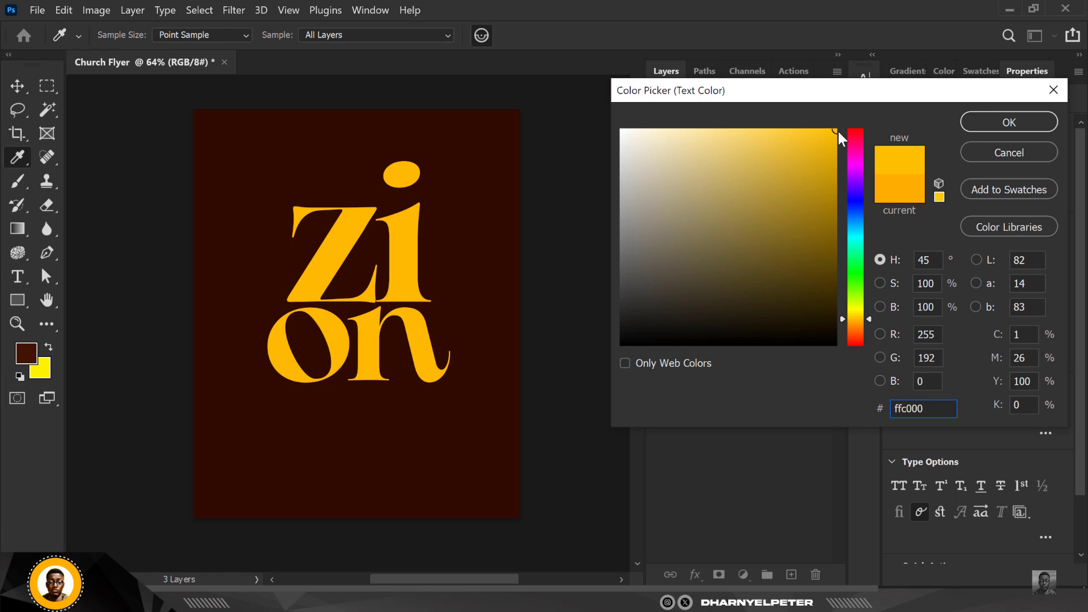
{"action": "left_click_drag", "start_coordinate": [836, 128], "coordinate": [839, 127]}
{"action": "left_click", "coordinate": [999, 129]}
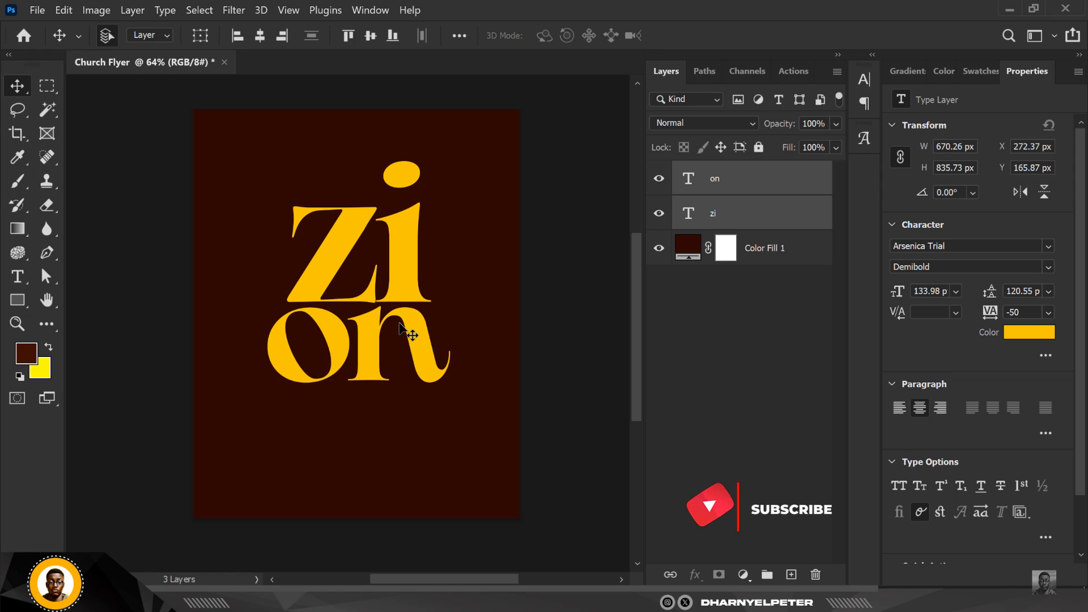
Duplicate both text layers and convert the copies into a single smart object
{"action": "left_click_drag", "start_coordinate": [400, 322], "coordinate": [404, 325]}
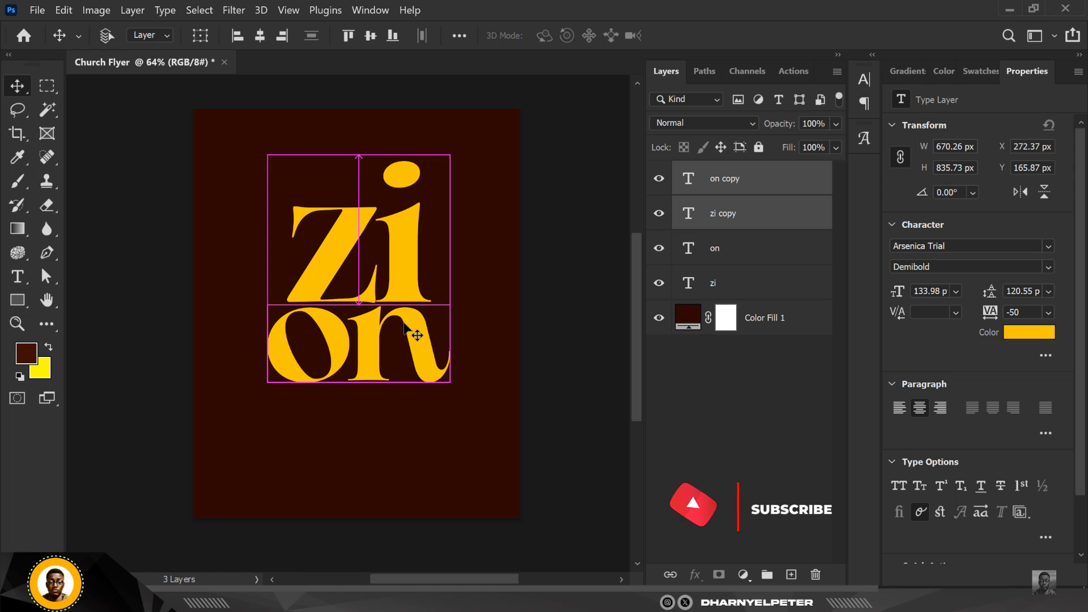
{"action": "right_click", "coordinate": [796, 184]}
{"action": "left_click", "coordinate": [863, 213]}
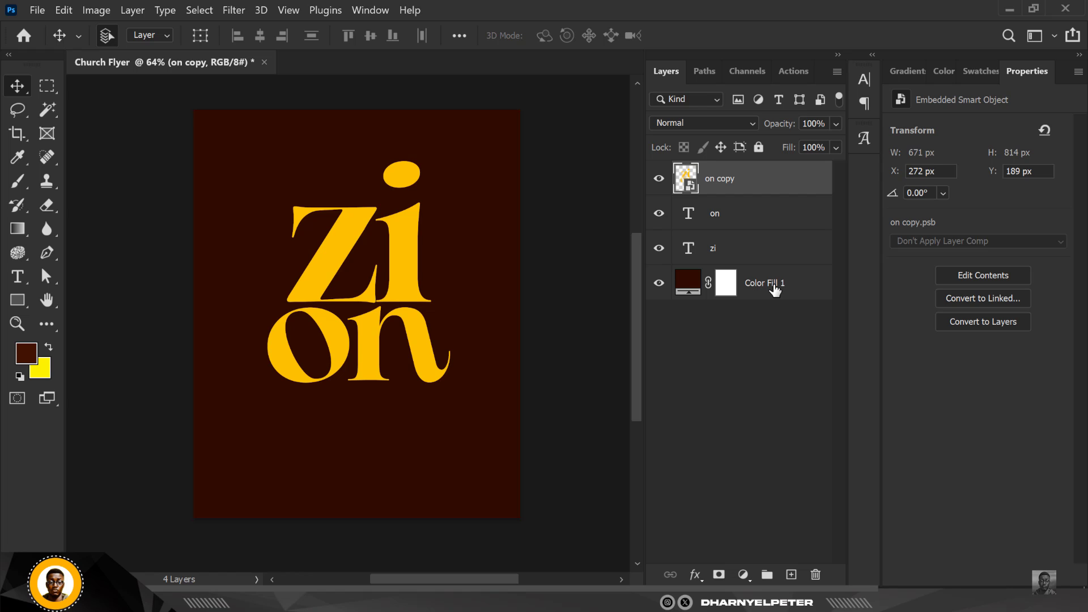
Set the merged text smart object's blend mode to Vivid Light and apply a Gaussian Blur to it
{"action": "left_click", "coordinate": [722, 124]}
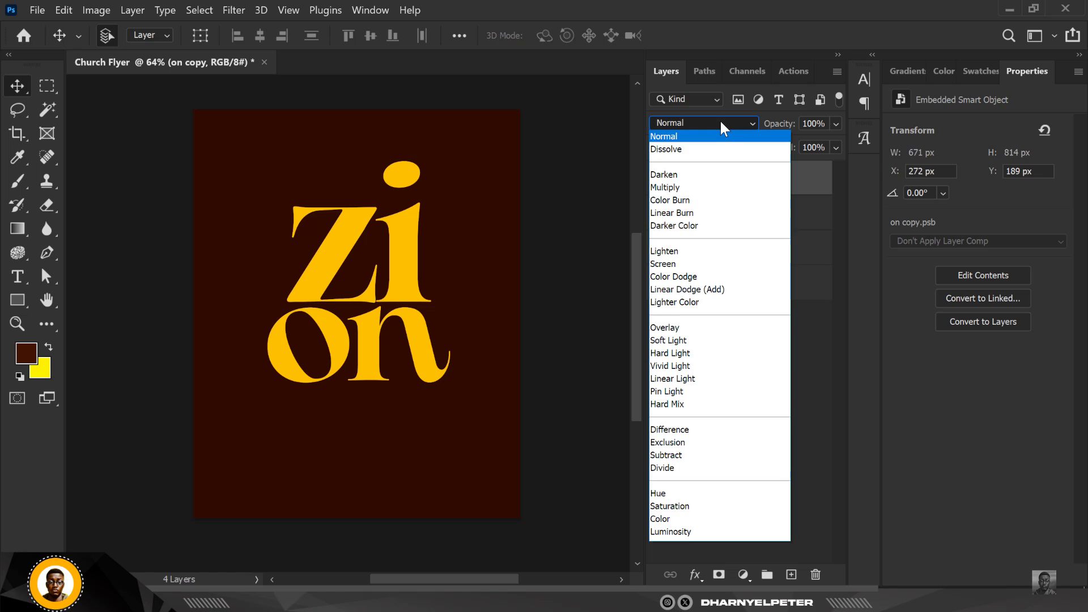
{"action": "left_click", "coordinate": [671, 366]}
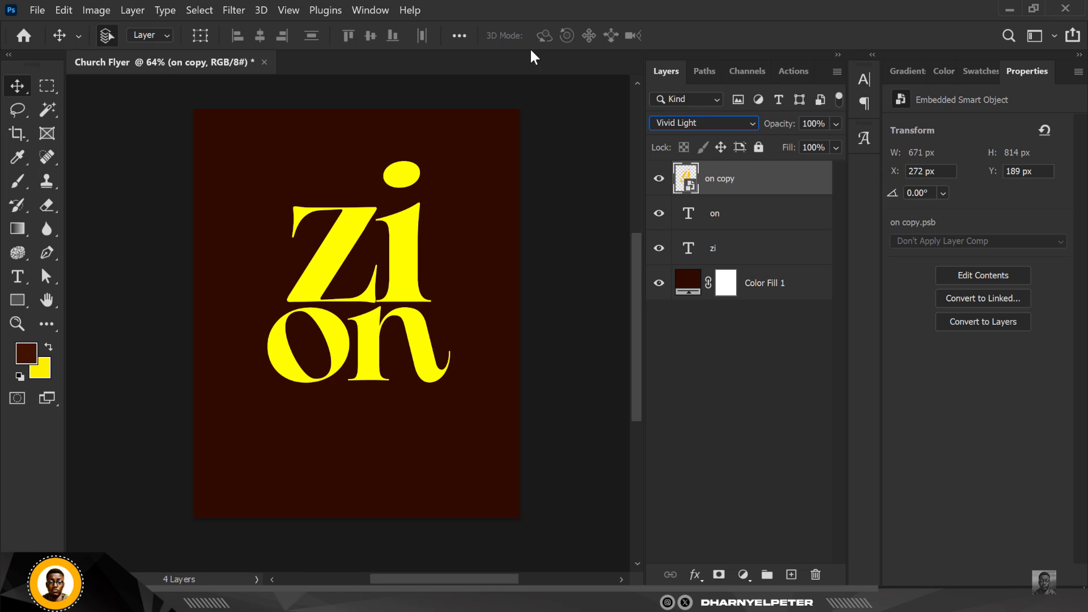
{"action": "left_click", "coordinate": [239, 11]}
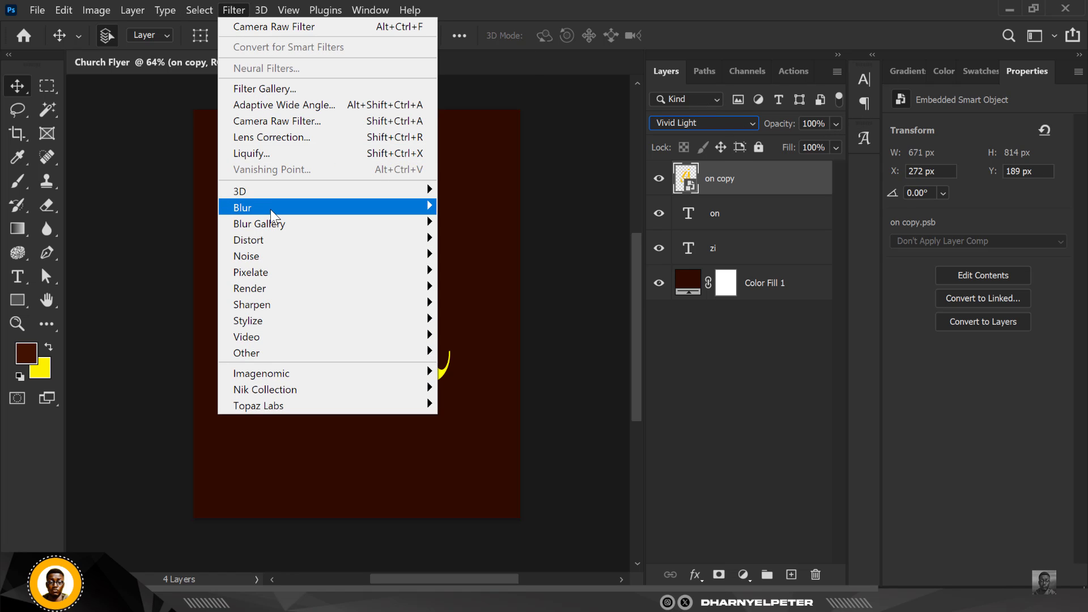
{"action": "mouse_move", "coordinate": [277, 208]}
{"action": "left_click", "coordinate": [503, 271]}
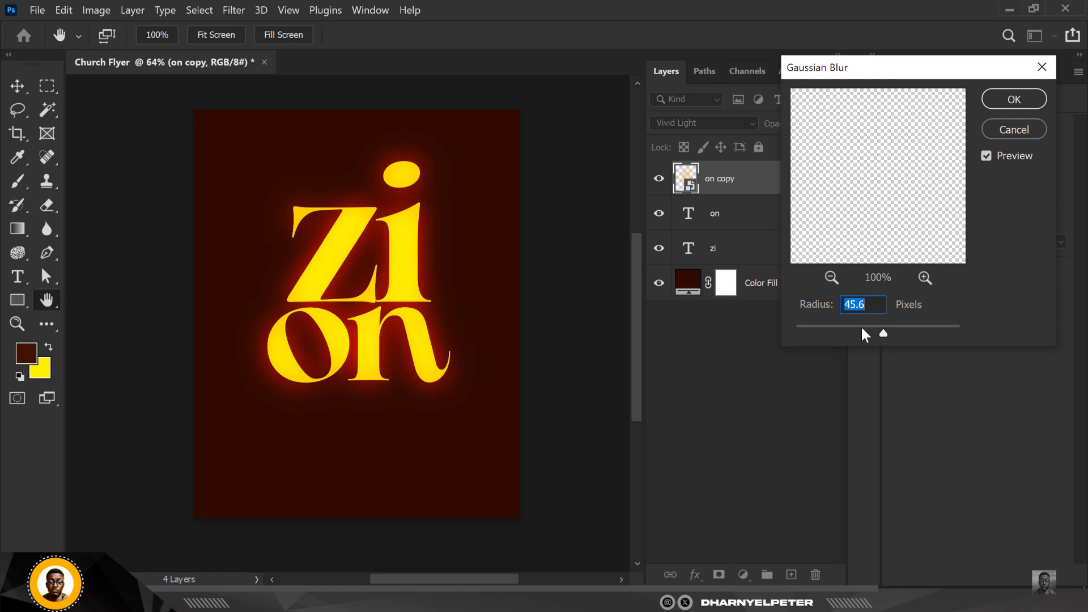
{"action": "left_click_drag", "start_coordinate": [862, 328], "coordinate": [891, 328]}
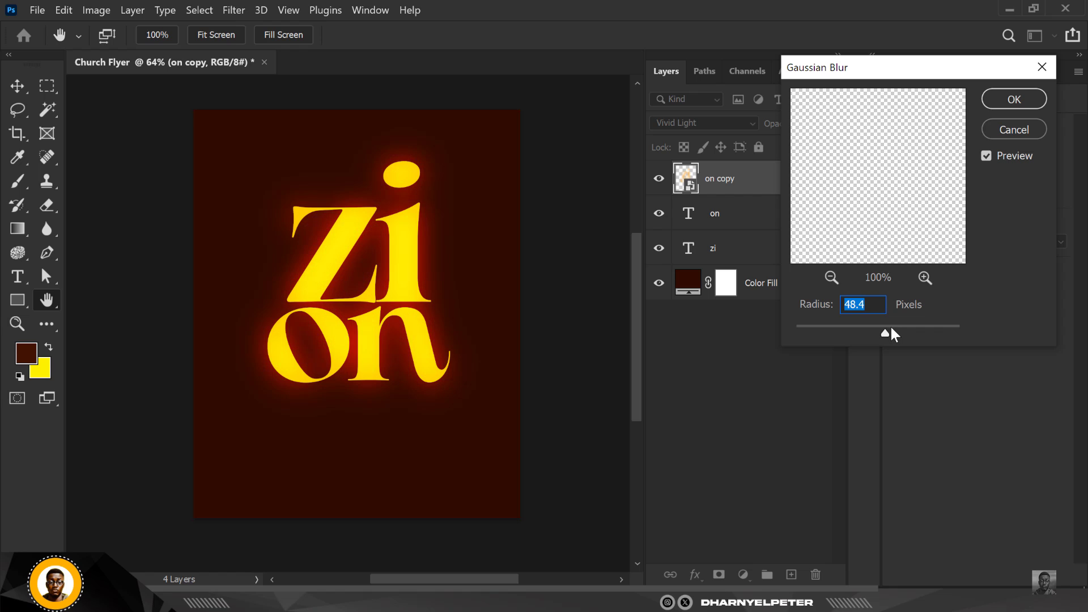
{"action": "left_click", "coordinate": [1020, 95]}
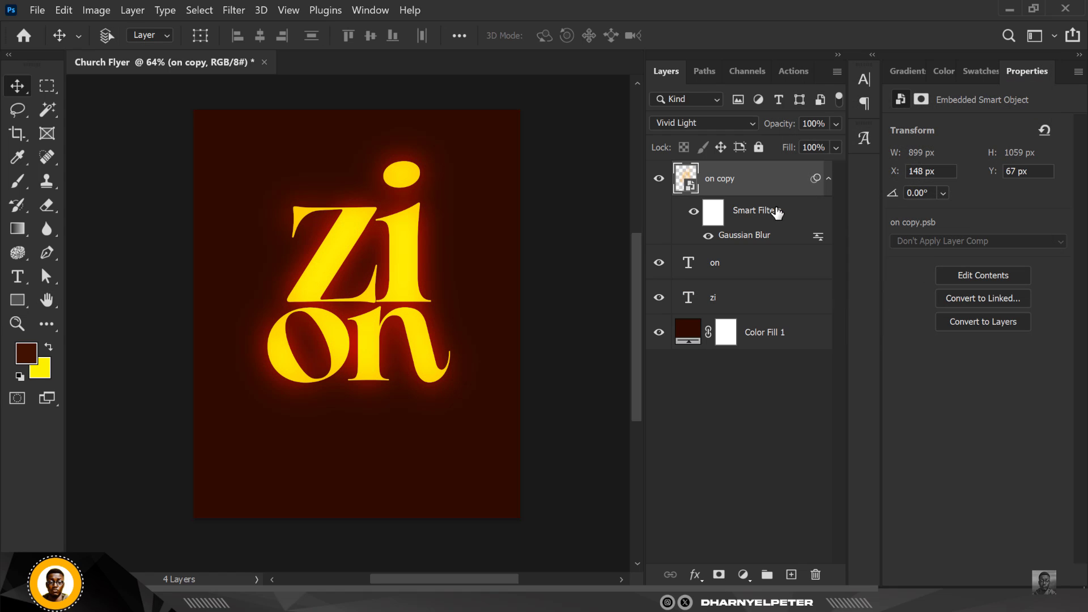
Duplicate the blurred smart object and set the copy to Screen blend mode at 57% opacity
{"action": "key", "text": "ctrl+j"}
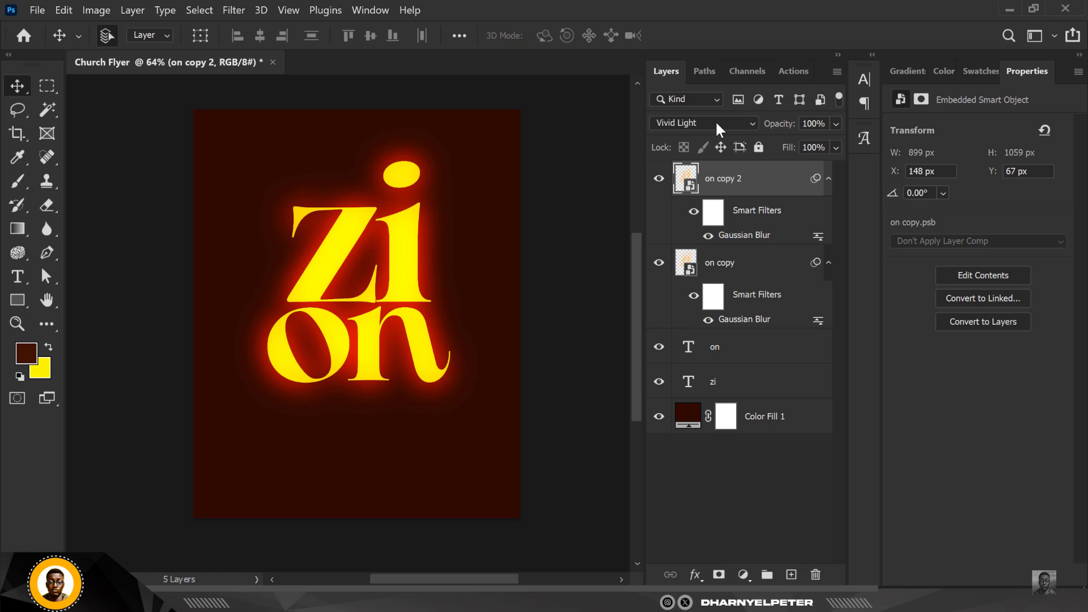
{"action": "left_click", "coordinate": [715, 120]}
{"action": "left_click", "coordinate": [661, 263]}
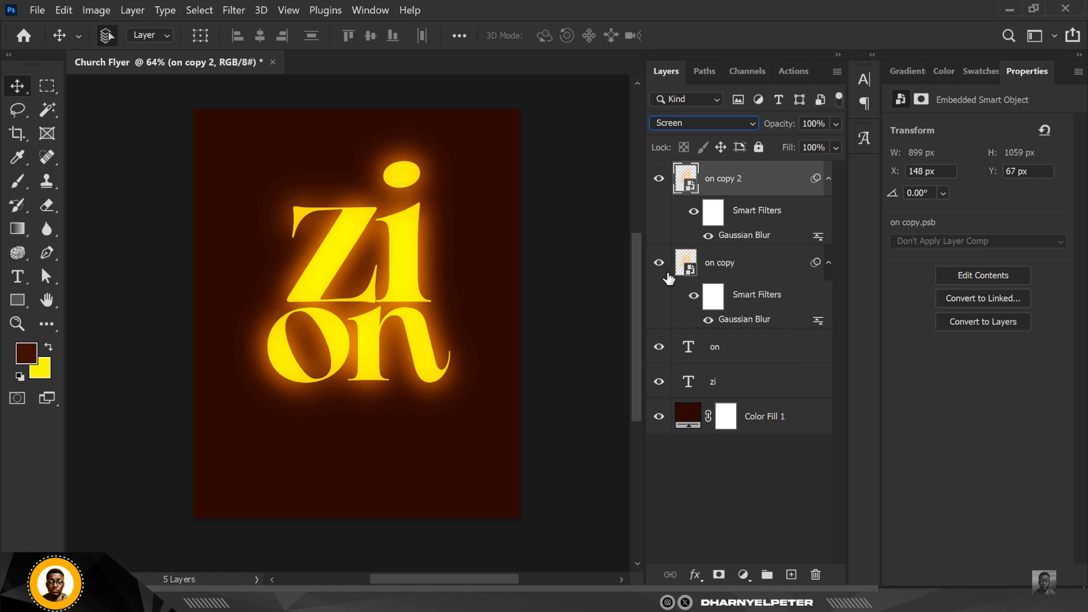
{"action": "left_click", "coordinate": [836, 124]}
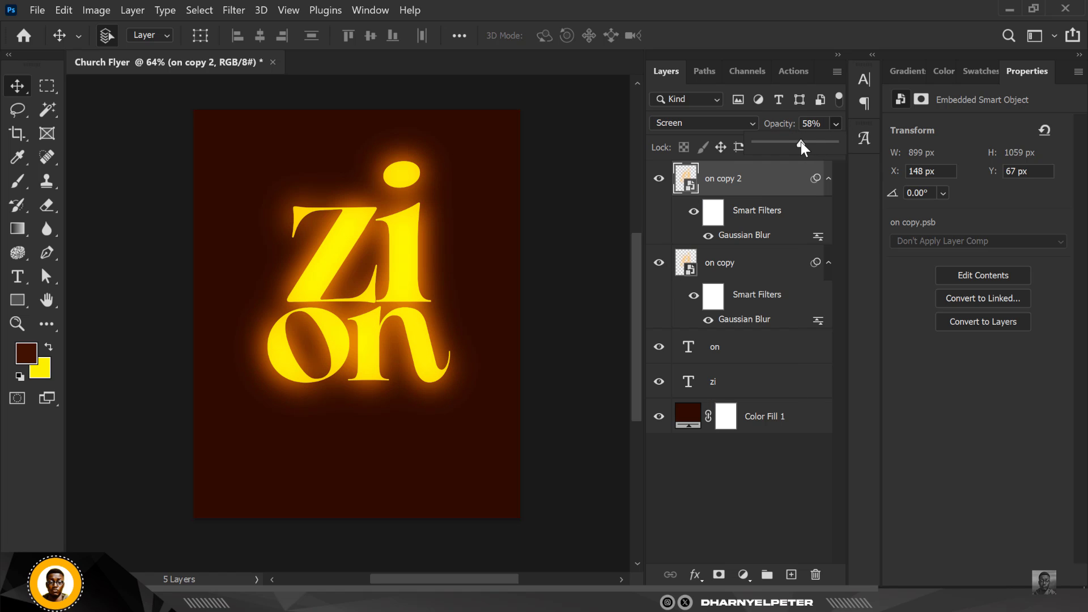
{"action": "left_click_drag", "start_coordinate": [801, 142], "coordinate": [801, 142]}
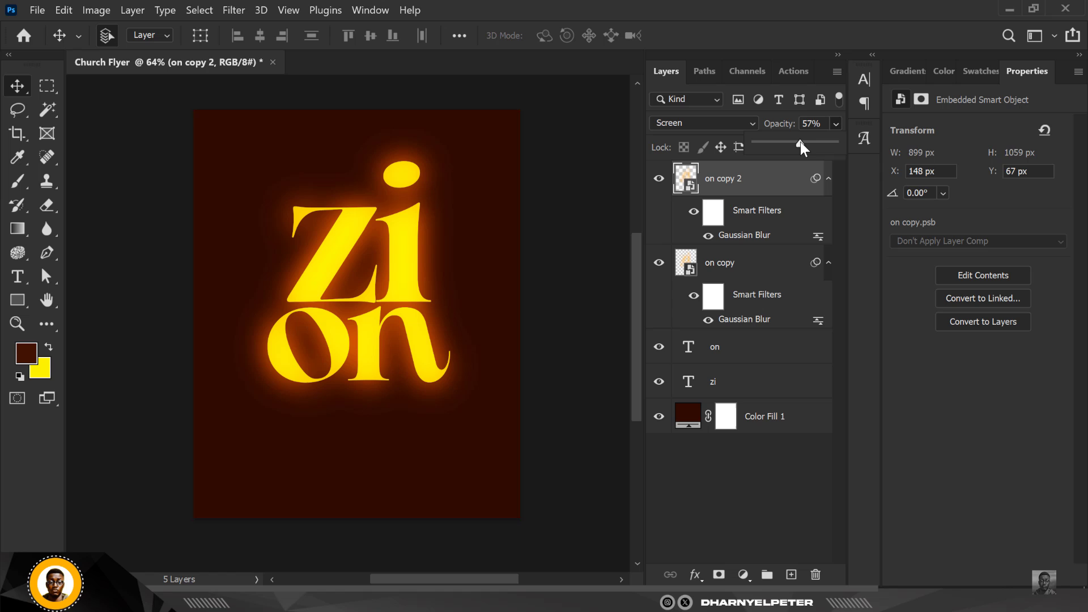
Reopen the copy's Gaussian Blur filter and set its radius to 84.1 pixels
{"action": "left_click", "coordinate": [789, 188]}
{"action": "double_click", "coordinate": [738, 239]}
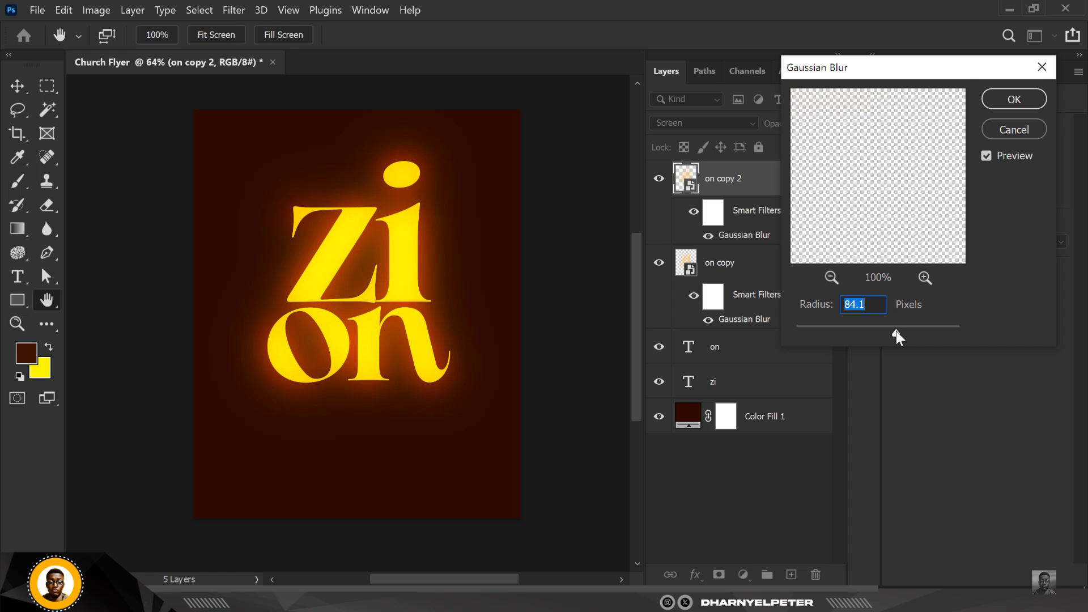
{"action": "left_click", "coordinate": [1014, 99]}
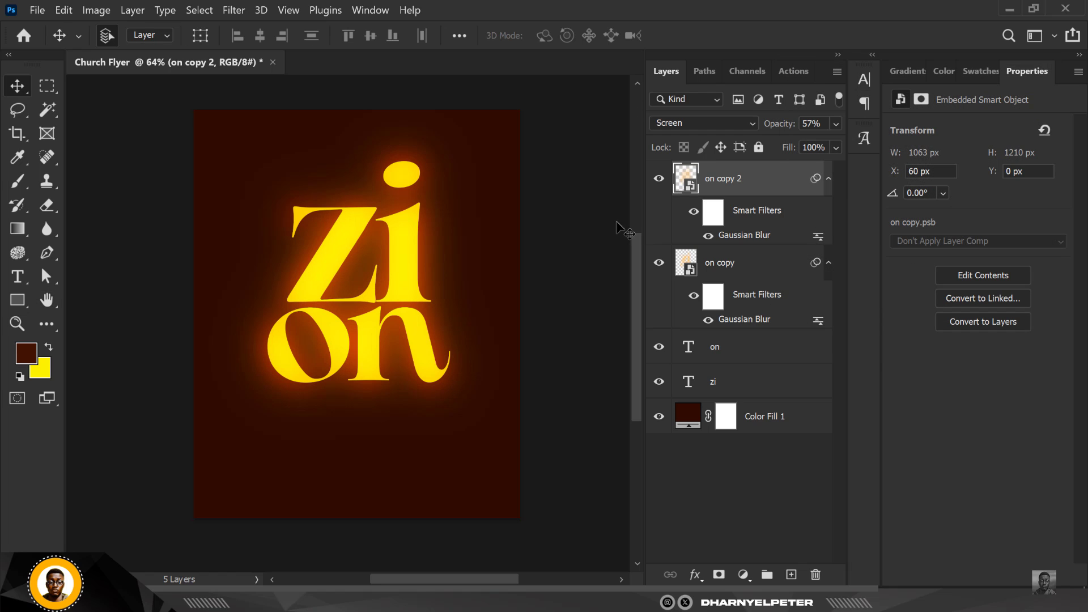
Group the text and glow layers together and name the group TEXT
{"action": "left_click", "coordinate": [748, 385]}
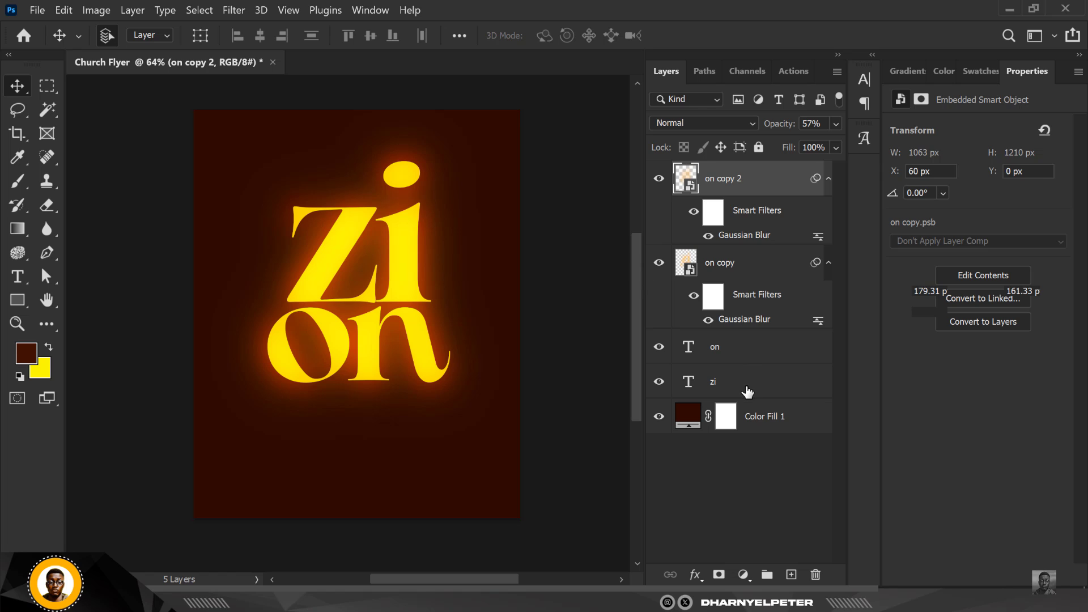
{"action": "left_click", "coordinate": [763, 179], "text": "shift"}
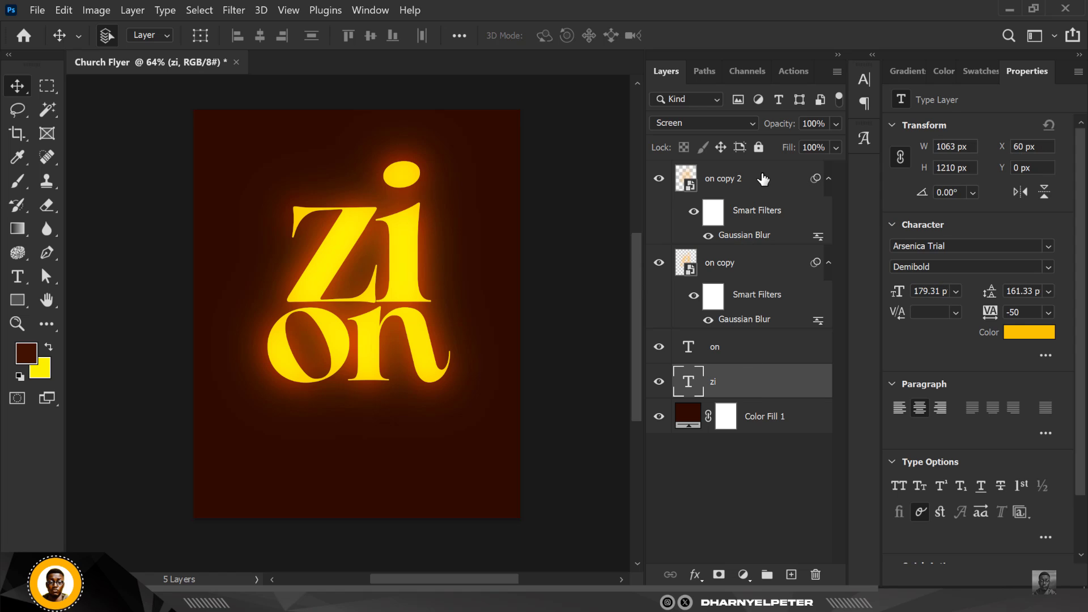
{"action": "key", "text": "ctrl+g"}
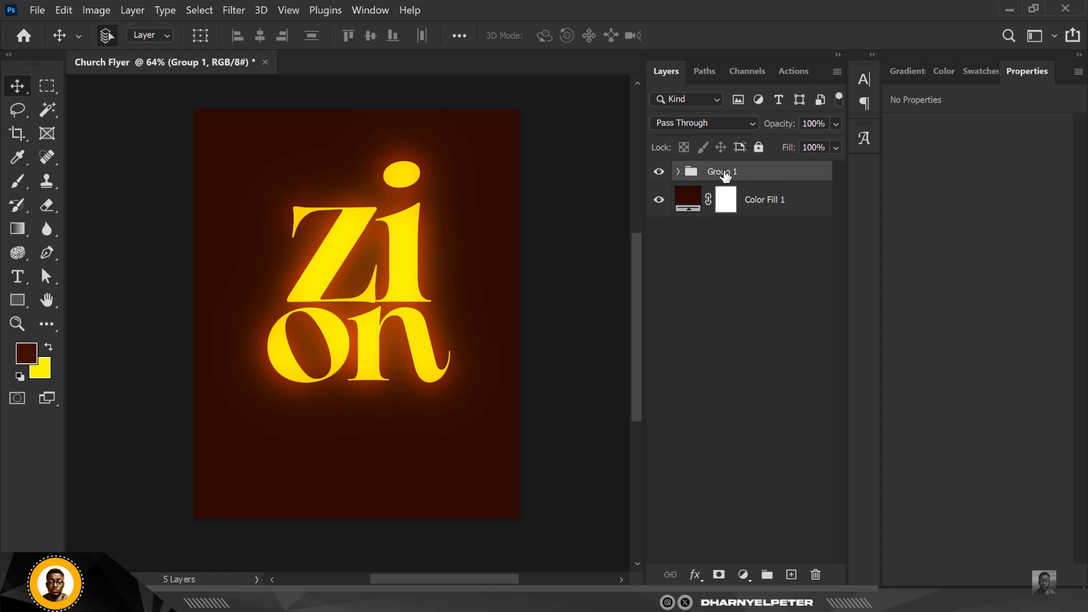
{"action": "double_click", "coordinate": [723, 172]}
{"action": "type", "text": "TEXT"}
{"action": "key", "text": "Return"}
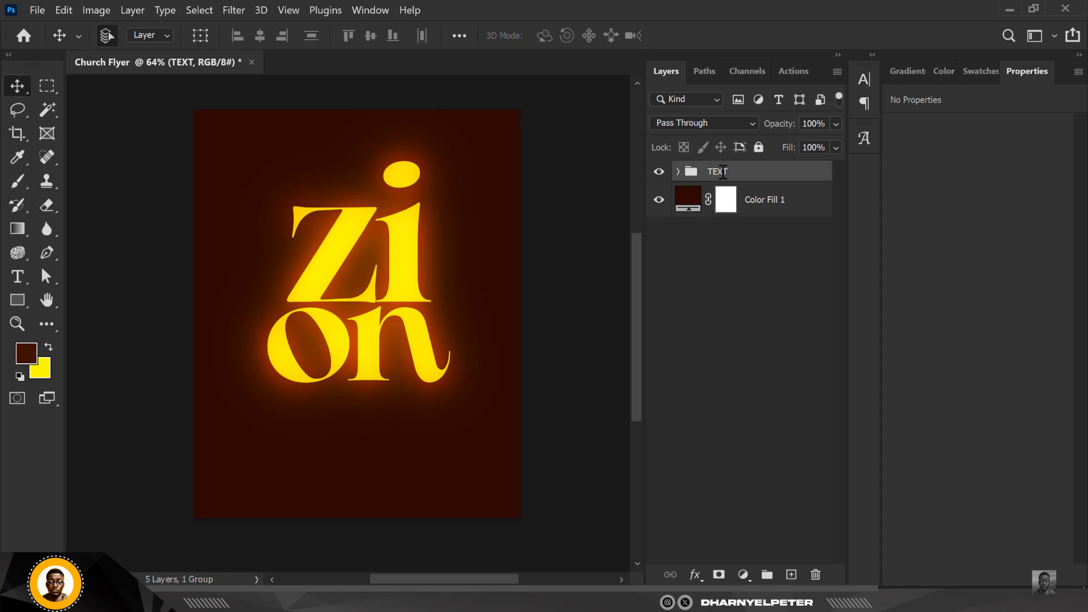
Switch to File Explorer and open the CHURCH folder inside GRAPHICS BUNDLE 1.0's PREMIUM IMAGES' folder
{"action": "left_click", "coordinate": [784, 203]}
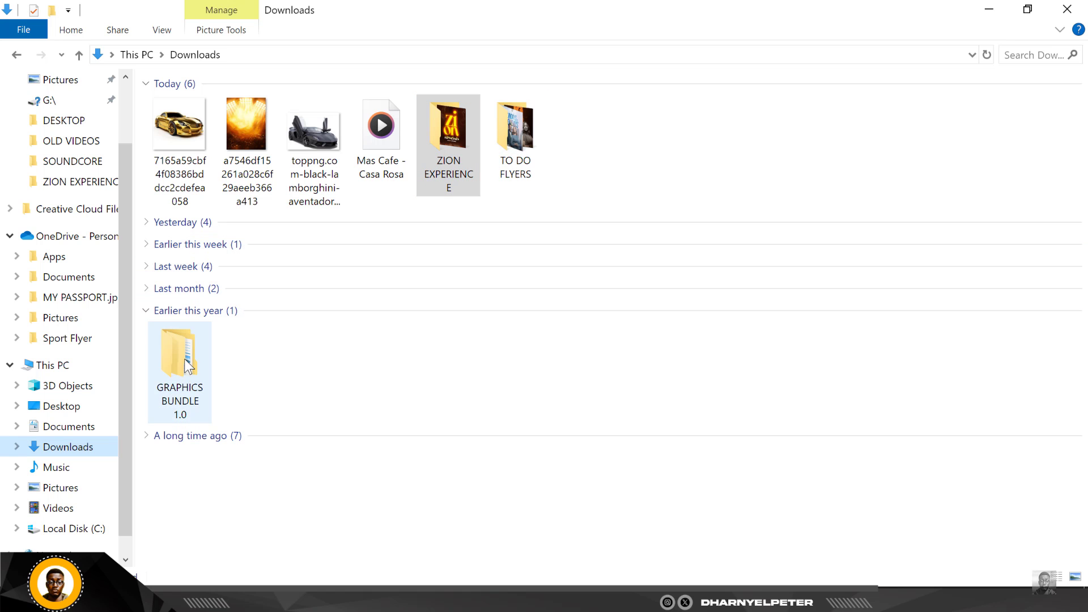
{"action": "left_click", "coordinate": [187, 367]}
{"action": "double_click", "coordinate": [187, 367]}
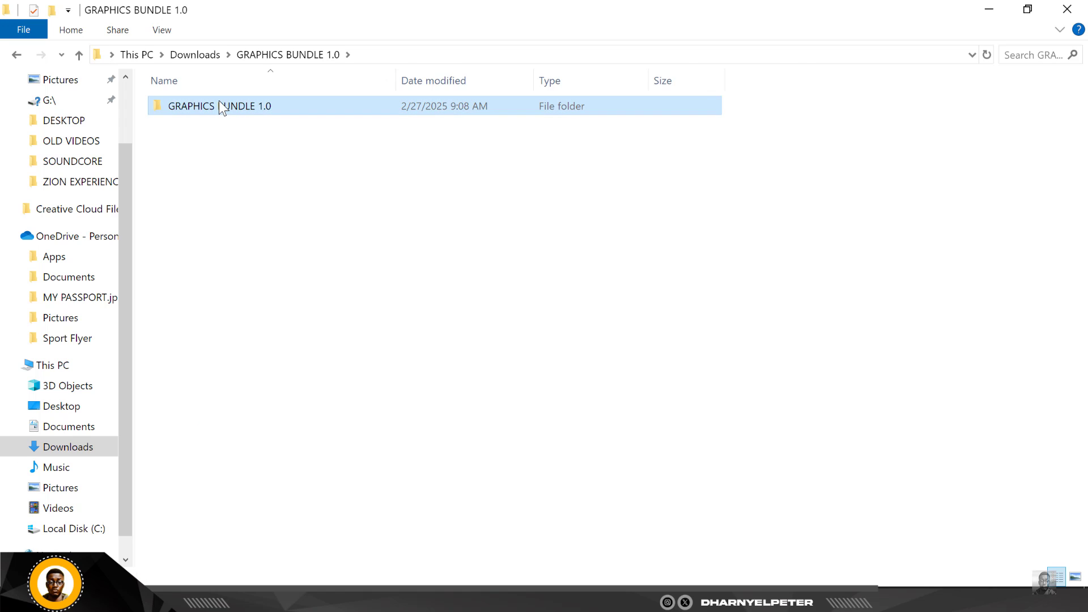
{"action": "double_click", "coordinate": [218, 101]}
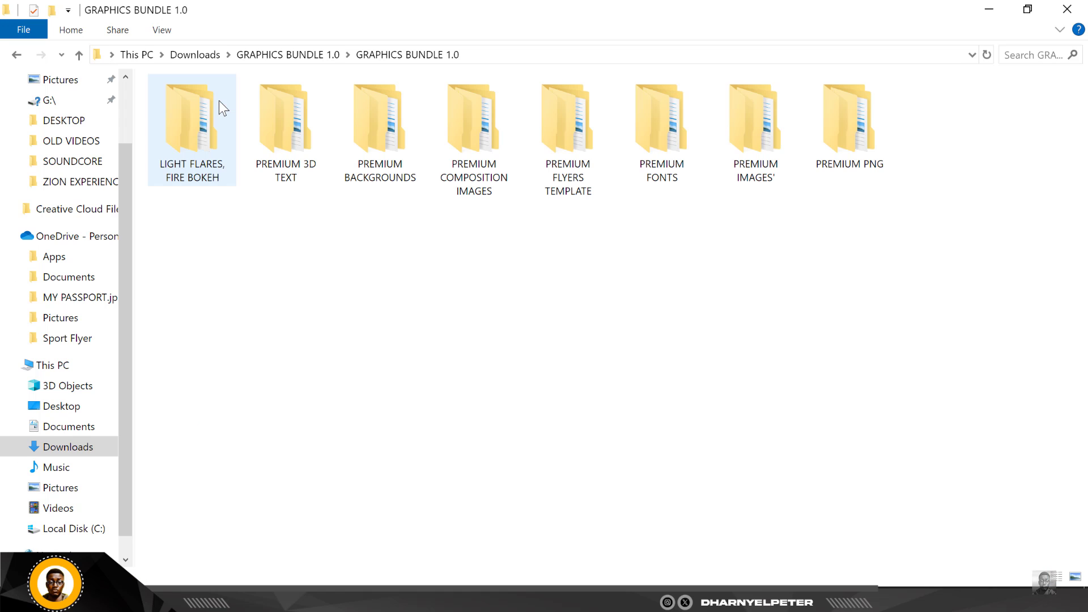
{"action": "double_click", "coordinate": [750, 134]}
{"action": "left_click", "coordinate": [184, 107]}
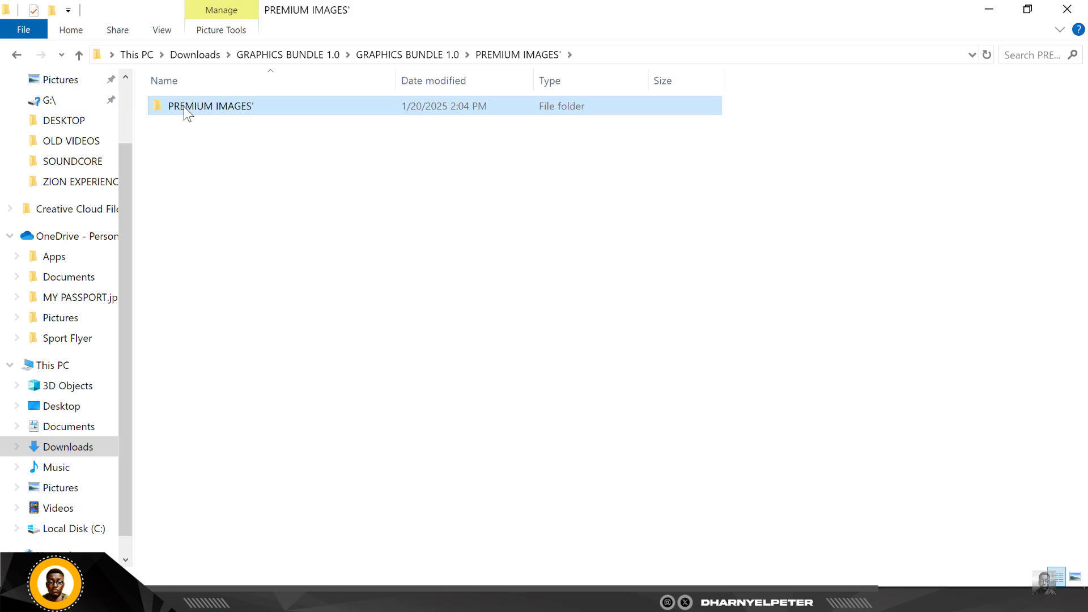
{"action": "double_click", "coordinate": [183, 107]}
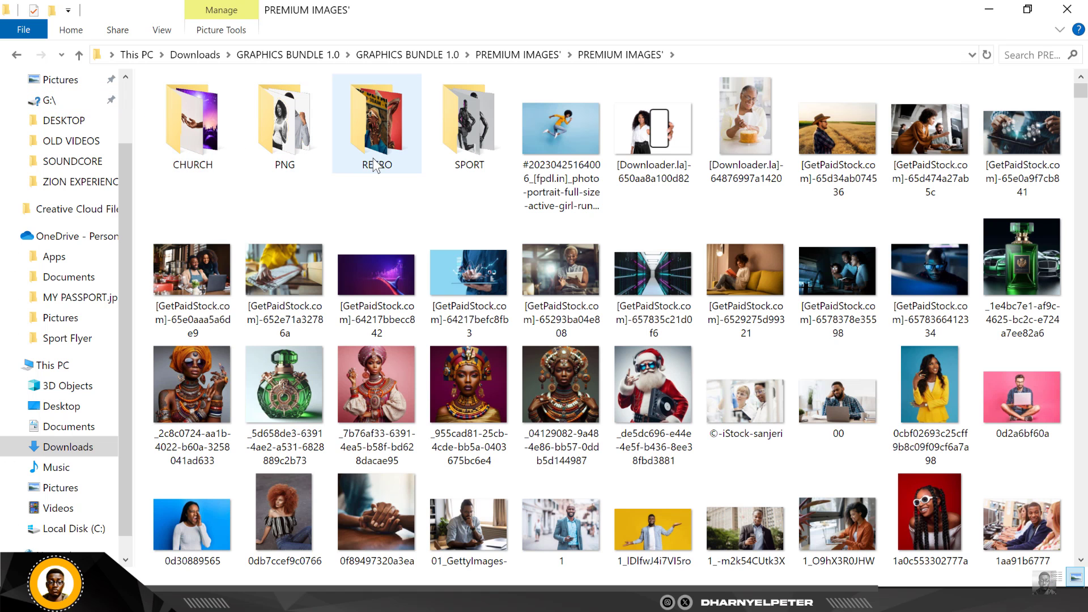
{"action": "double_click", "coordinate": [191, 127]}
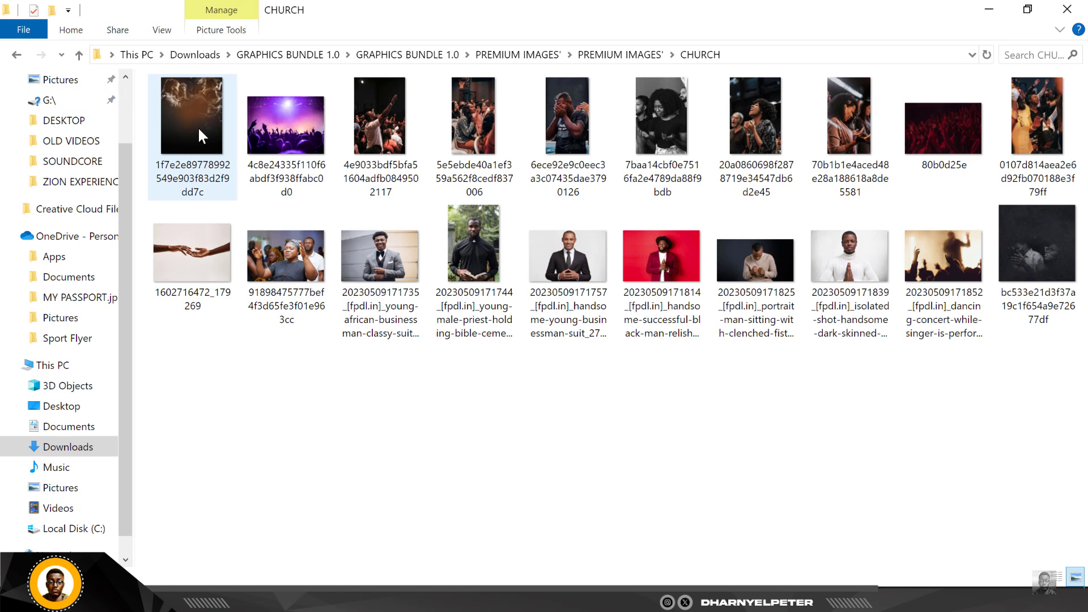
{"action": "left_click", "coordinate": [209, 155]}
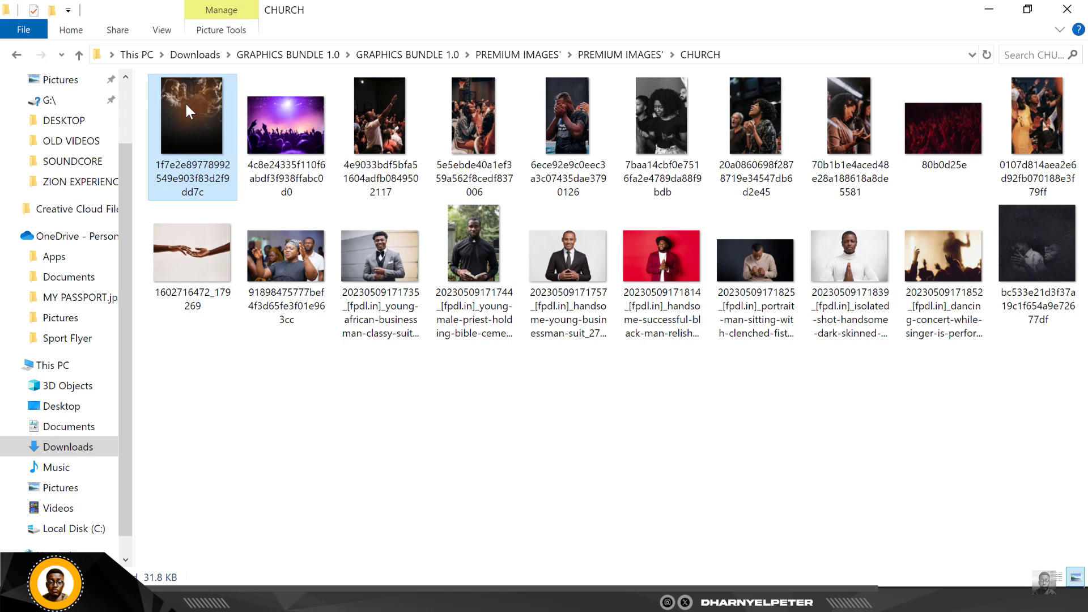
Drag the first church crowd photo into the flyer and place it filling the canvas above the color fill
{"action": "left_click_drag", "start_coordinate": [186, 103], "coordinate": [508, 610]}
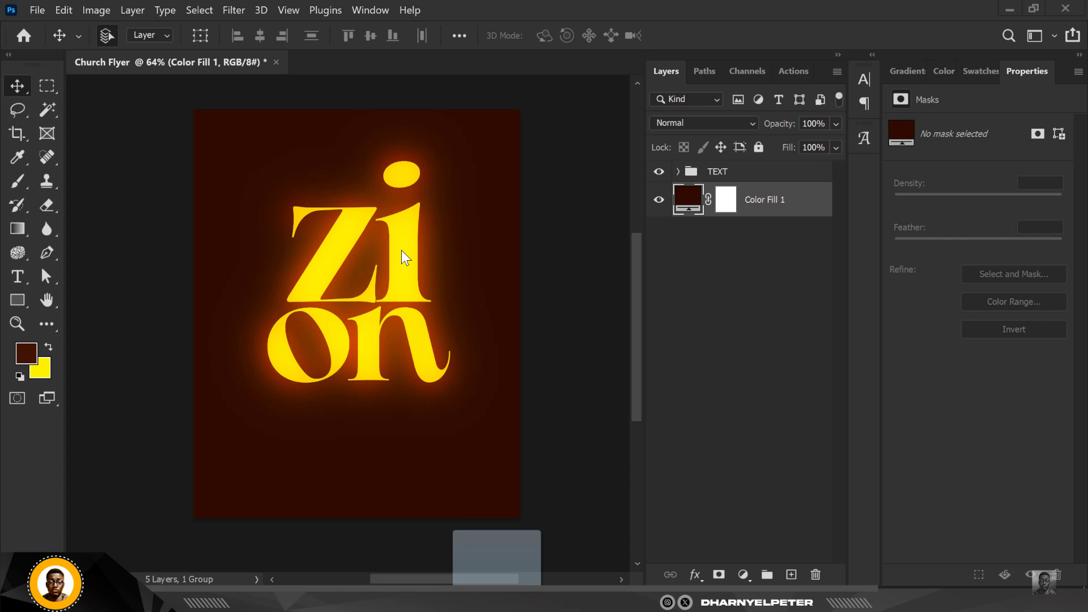
{"action": "left_click_drag", "start_coordinate": [461, 212], "coordinate": [474, 198]}
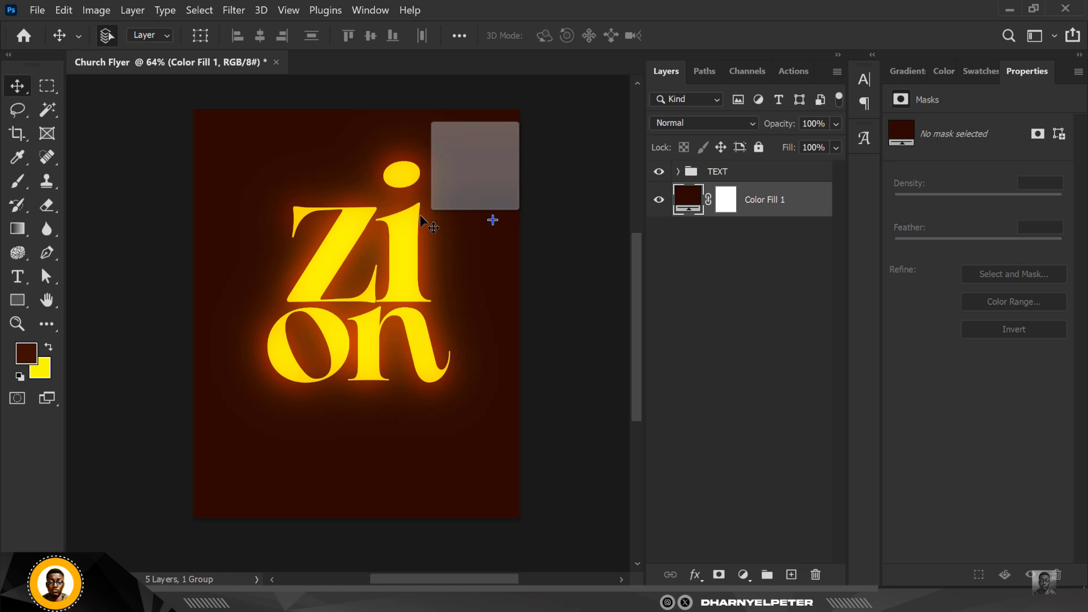
{"action": "left_click_drag", "start_coordinate": [493, 220], "coordinate": [493, 220]}
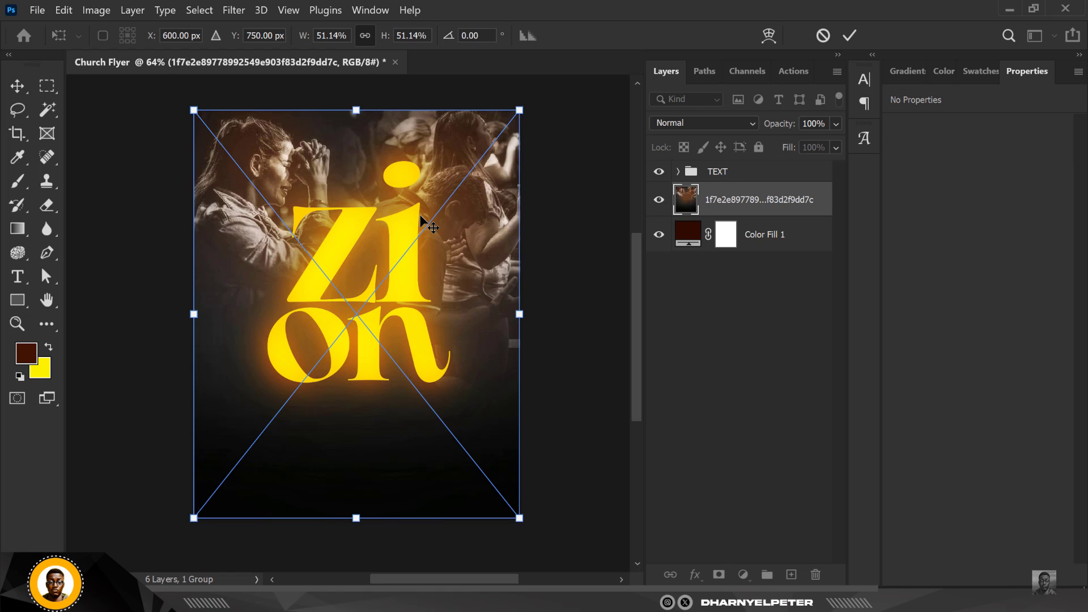
{"action": "key", "text": "Return"}
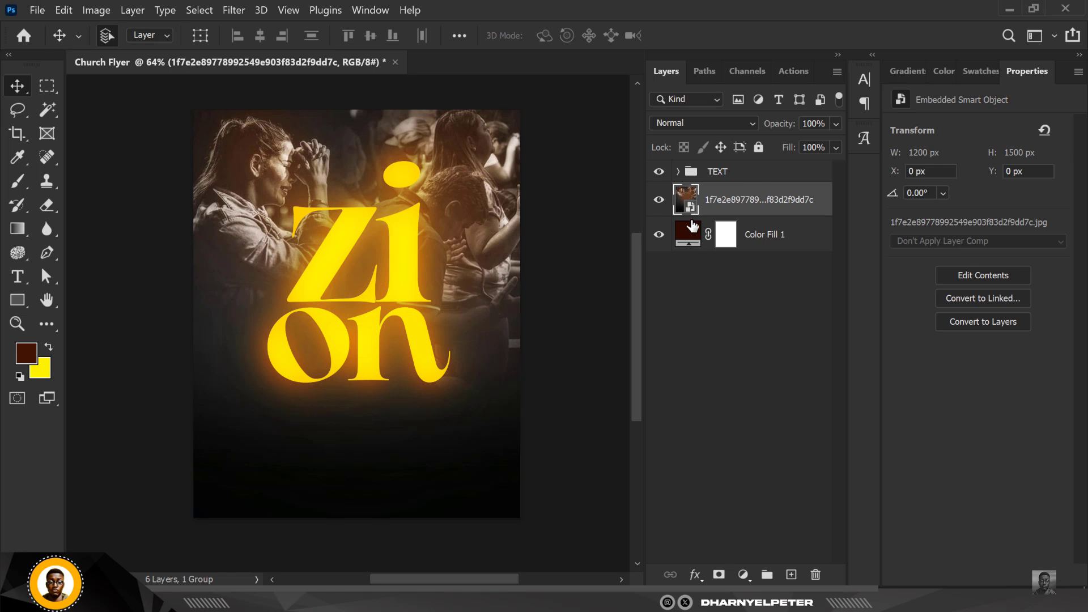
Add a layer mask to the church photo and set its opacity to 33% and fill to 50%
{"action": "left_click", "coordinate": [717, 575]}
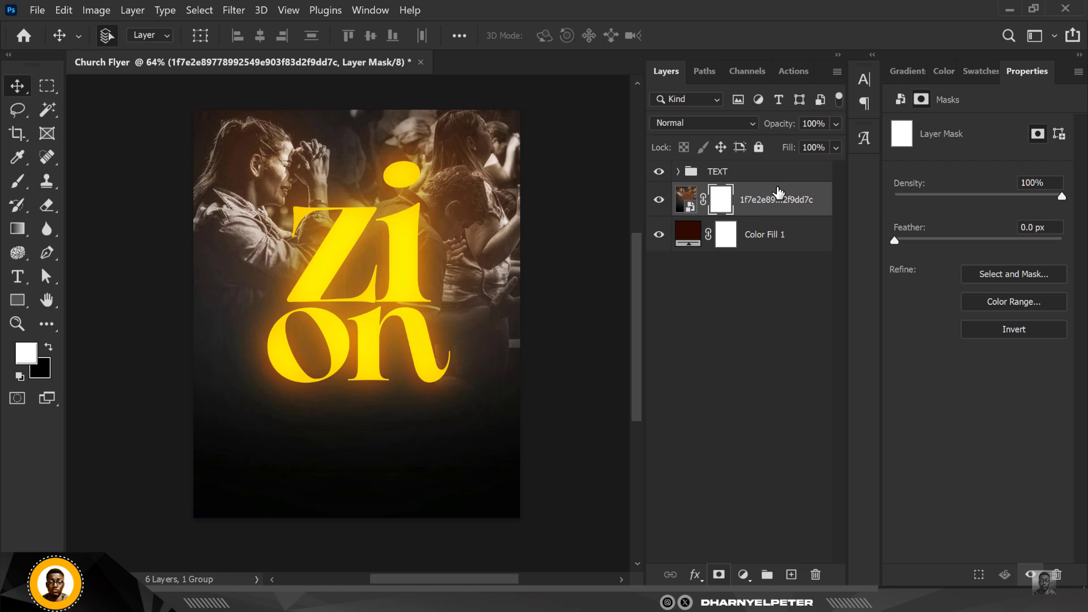
{"action": "left_click", "coordinate": [837, 124]}
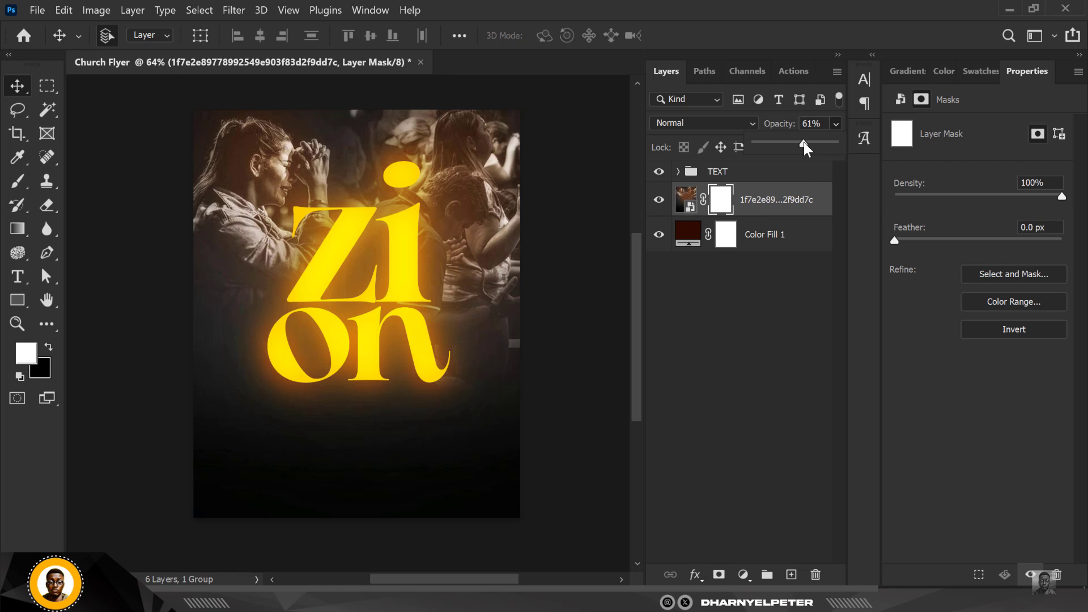
{"action": "left_click", "coordinate": [818, 203]}
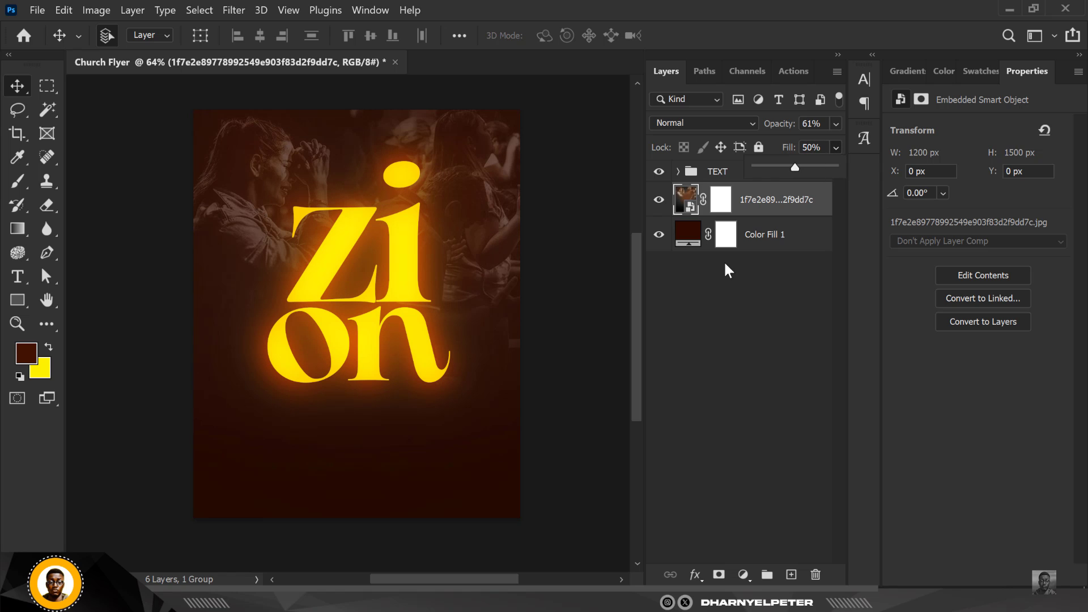
{"action": "left_click", "coordinate": [786, 203]}
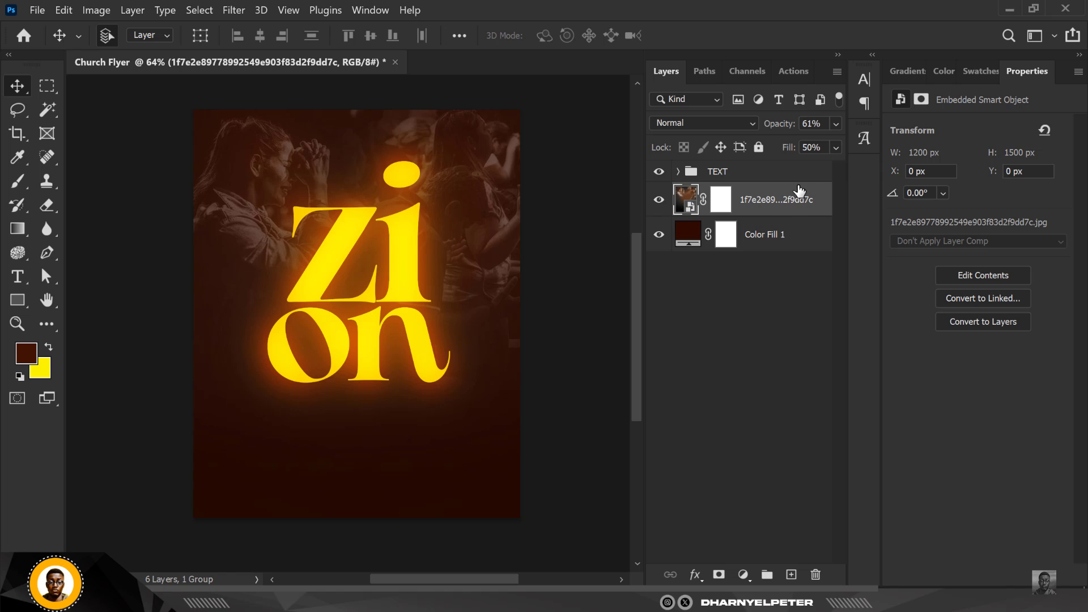
{"action": "left_click", "coordinate": [837, 124]}
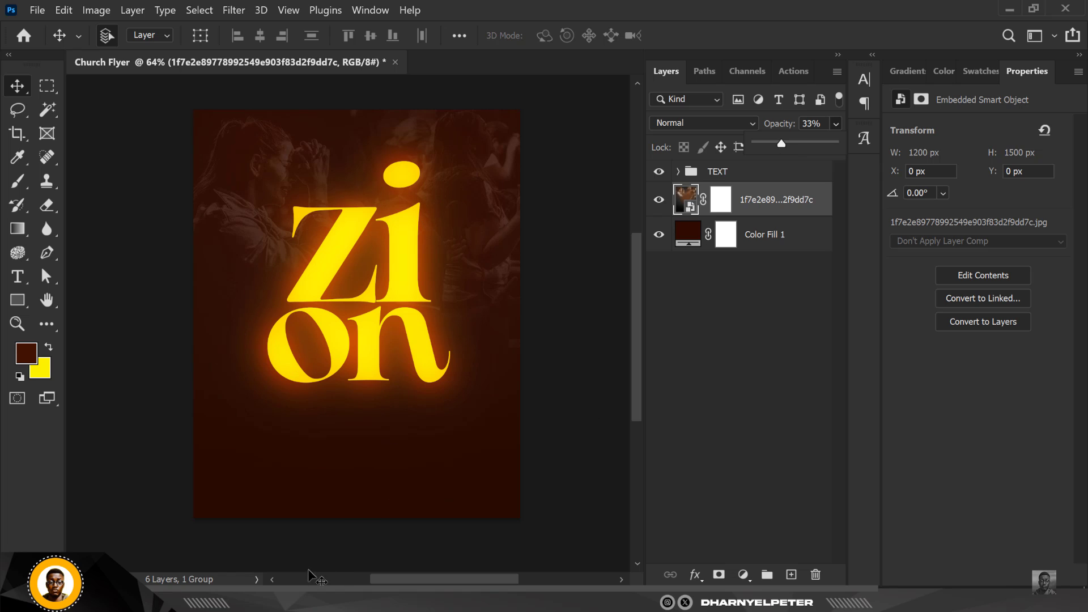
Switch to File Explorer and open the RESOURCE folder inside the ZION EXPERIENCE folder in Downloads
{"action": "key", "text": "alt+Tab"}
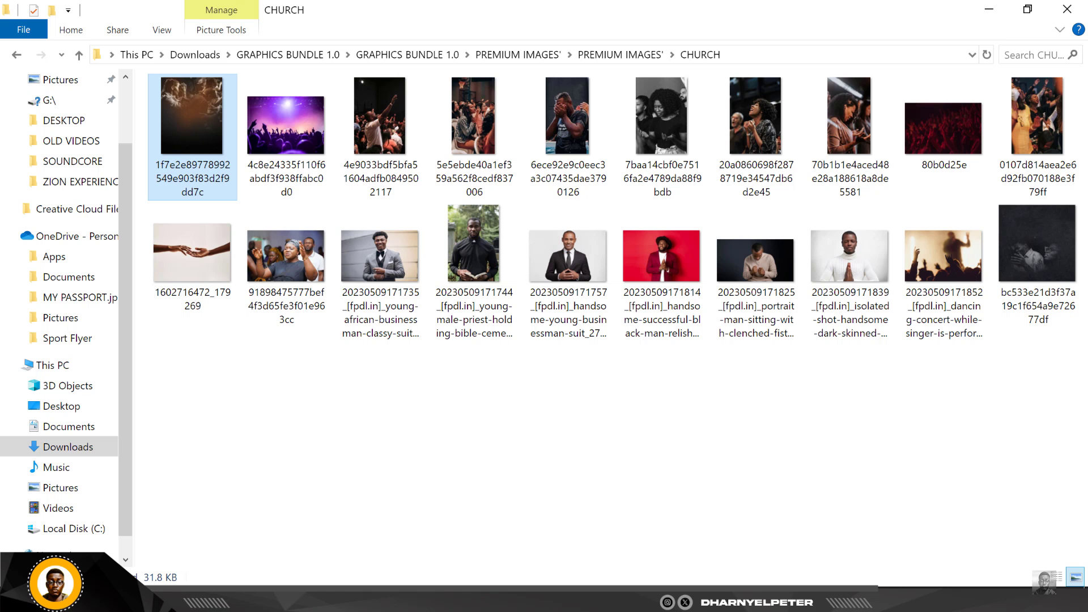
{"action": "left_click", "coordinate": [69, 447]}
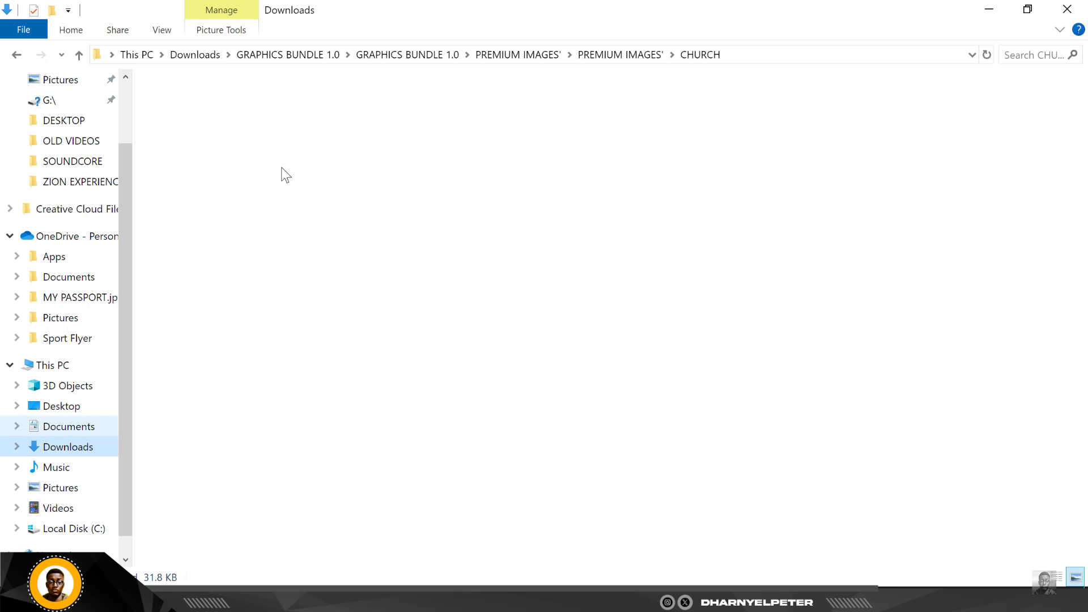
{"action": "double_click", "coordinate": [454, 127]}
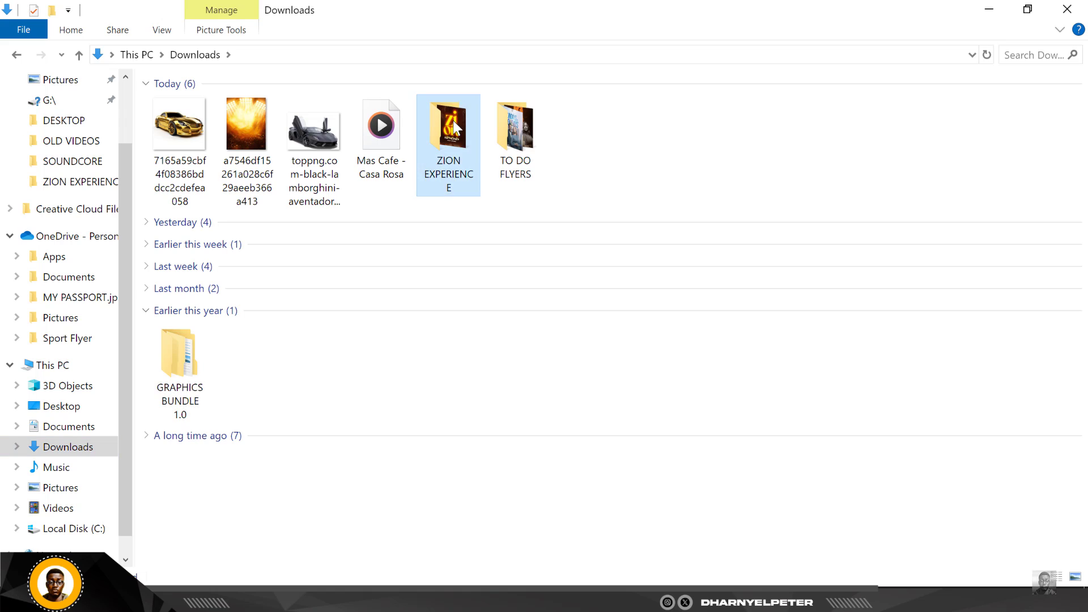
{"action": "double_click", "coordinate": [193, 126]}
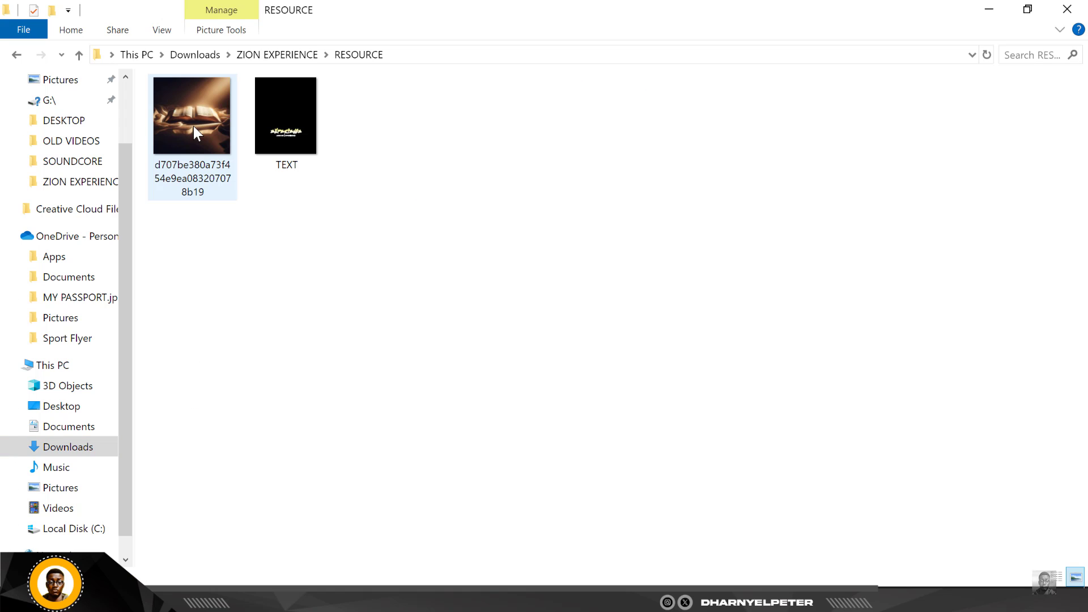
Drag the open Bible photo into the flyer and move it down to the lower part of the canvas
{"action": "left_click", "coordinate": [156, 129]}
{"action": "left_click_drag", "start_coordinate": [189, 108], "coordinate": [399, 485]}
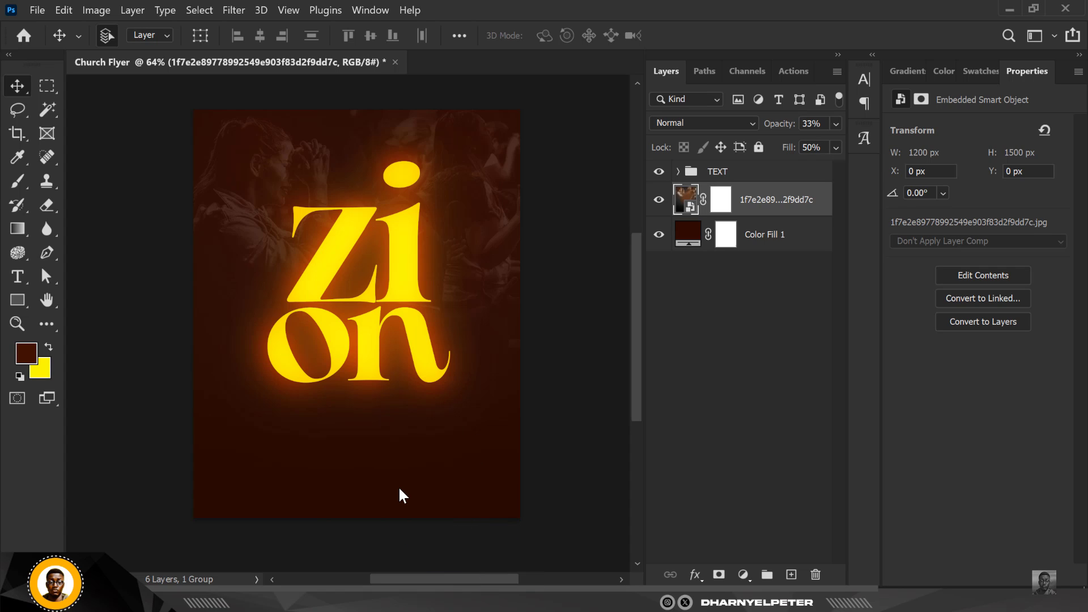
{"action": "mouse_move", "coordinate": [460, 331]}
{"action": "left_mouse_down"}
{"action": "mouse_move", "coordinate": [476, 481]}
{"action": "mouse_move", "coordinate": [468, 434]}
{"action": "left_mouse_up"}
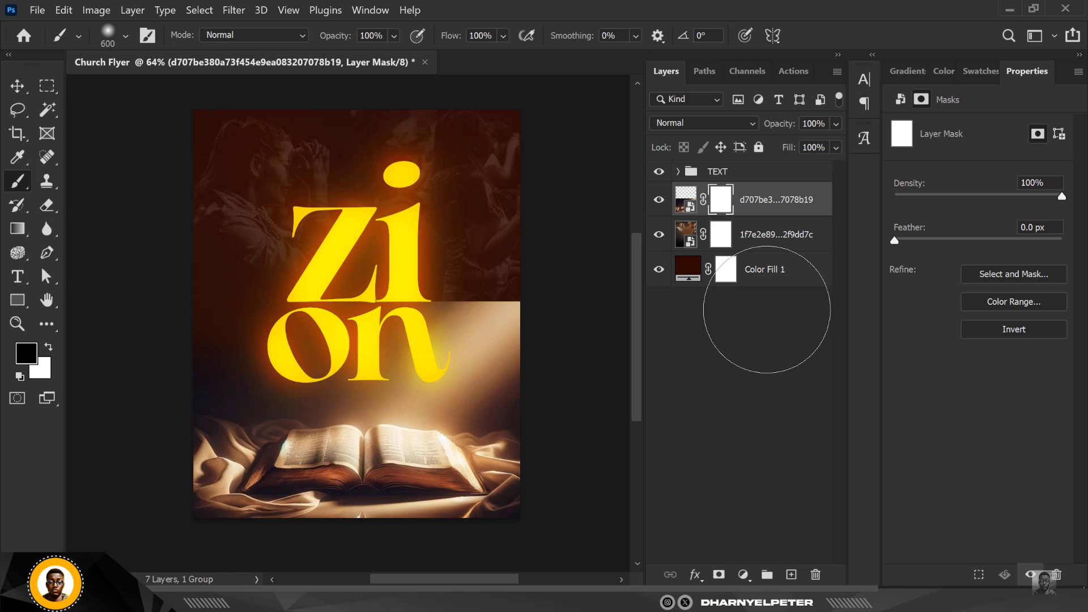
Paint black on the Bible photo's layer mask to fade its top and bottom edges, with brush flow lowered to 26%
{"action": "mouse_move", "coordinate": [767, 310]}
{"action": "left_mouse_down"}
{"action": "mouse_move", "coordinate": [755, 321]}
{"action": "mouse_move", "coordinate": [531, 359]}
{"action": "mouse_move", "coordinate": [5, 309]}
{"action": "mouse_move", "coordinate": [0, 190]}
{"action": "left_mouse_up"}
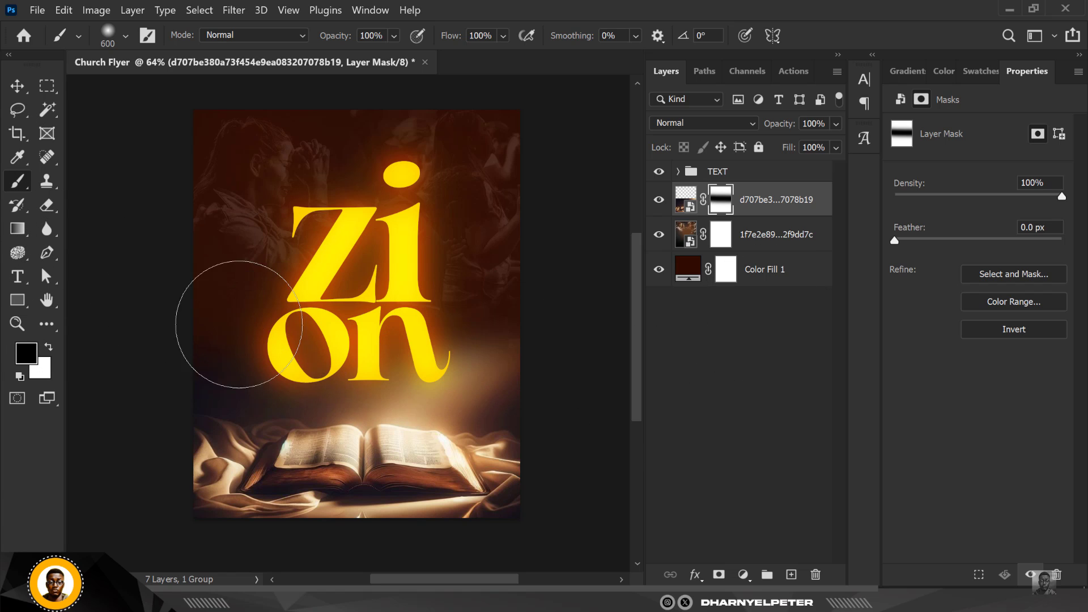
{"action": "mouse_move", "coordinate": [204, 327]}
{"action": "left_mouse_down"}
{"action": "mouse_move", "coordinate": [317, 341]}
{"action": "mouse_move", "coordinate": [549, 338]}
{"action": "mouse_move", "coordinate": [440, 349]}
{"action": "mouse_move", "coordinate": [189, 338]}
{"action": "left_mouse_up"}
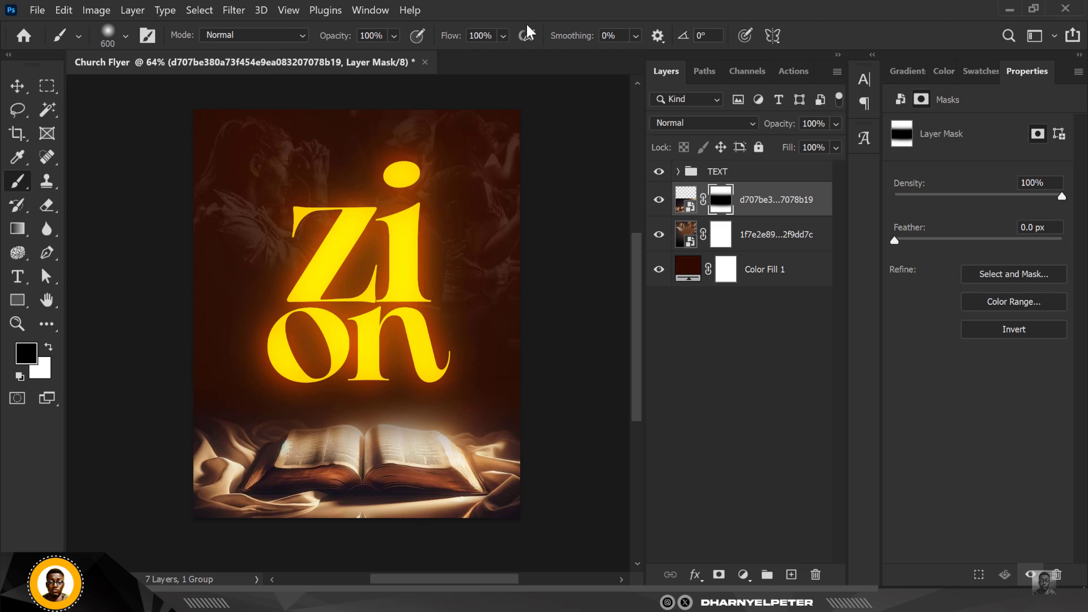
{"action": "left_click", "coordinate": [503, 35]}
{"action": "left_click", "coordinate": [490, 55]}
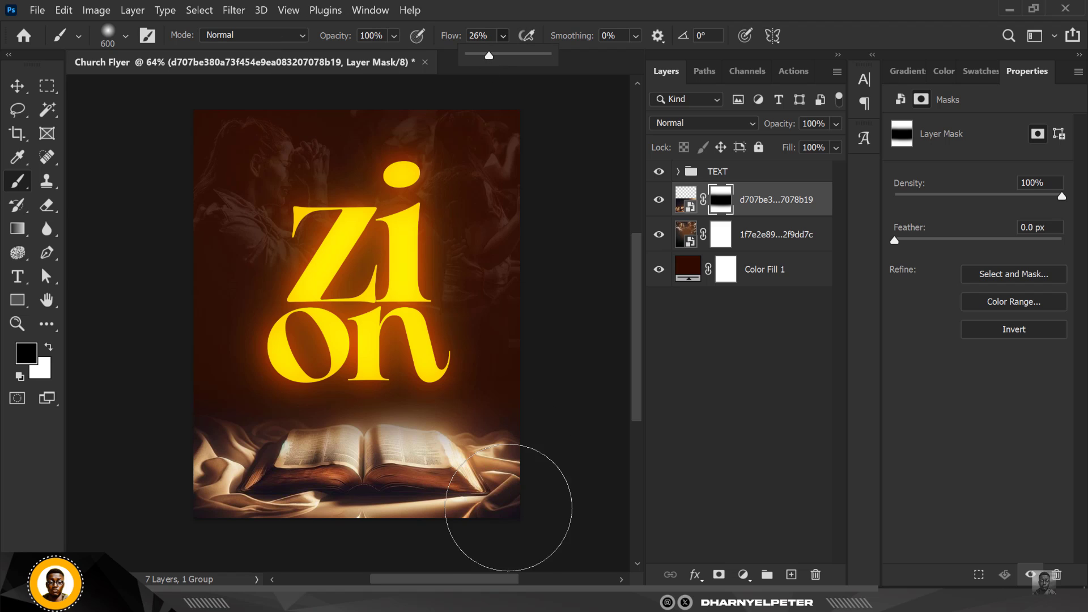
{"action": "mouse_move", "coordinate": [545, 542]}
{"action": "left_mouse_down"}
{"action": "mouse_move", "coordinate": [181, 534]}
{"action": "mouse_move", "coordinate": [618, 535]}
{"action": "mouse_move", "coordinate": [216, 538]}
{"action": "mouse_move", "coordinate": [605, 539]}
{"action": "mouse_move", "coordinate": [554, 539]}
{"action": "mouse_move", "coordinate": [556, 496]}
{"action": "mouse_move", "coordinate": [530, 518]}
{"action": "mouse_move", "coordinate": [536, 483]}
{"action": "mouse_move", "coordinate": [540, 526]}
{"action": "mouse_move", "coordinate": [412, 557]}
{"action": "mouse_move", "coordinate": [215, 545]}
{"action": "mouse_move", "coordinate": [145, 495]}
{"action": "mouse_move", "coordinate": [159, 431]}
{"action": "mouse_move", "coordinate": [147, 456]}
{"action": "mouse_move", "coordinate": [189, 526]}
{"action": "mouse_move", "coordinate": [428, 544]}
{"action": "mouse_move", "coordinate": [649, 542]}
{"action": "left_mouse_up"}
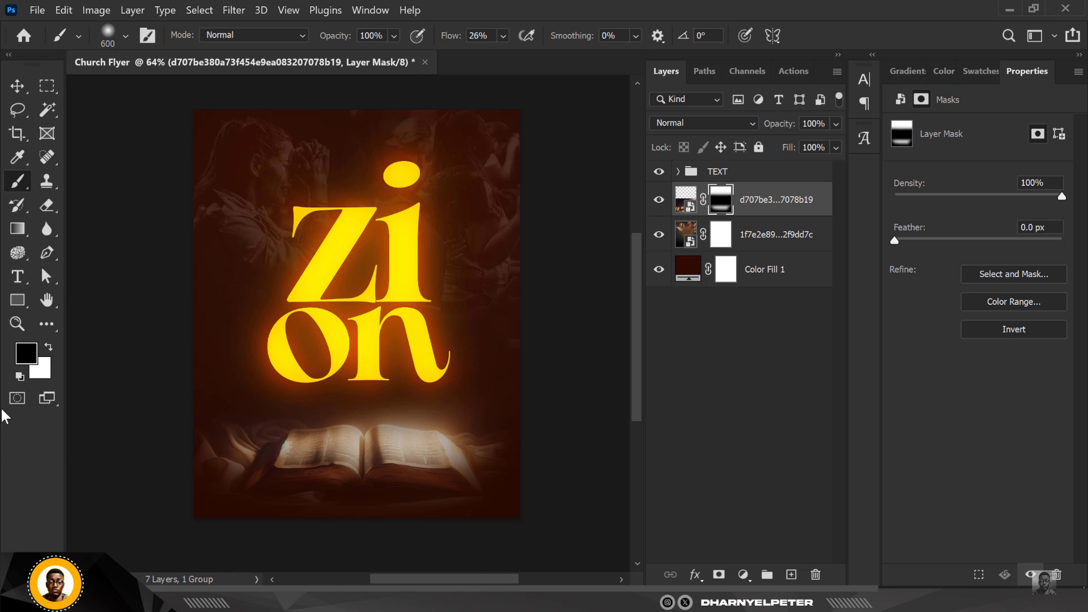
Apply a Camera Raw Filter to the Bible photo with Texture +64 and Clarity +31
{"action": "left_click", "coordinate": [5, 85]}
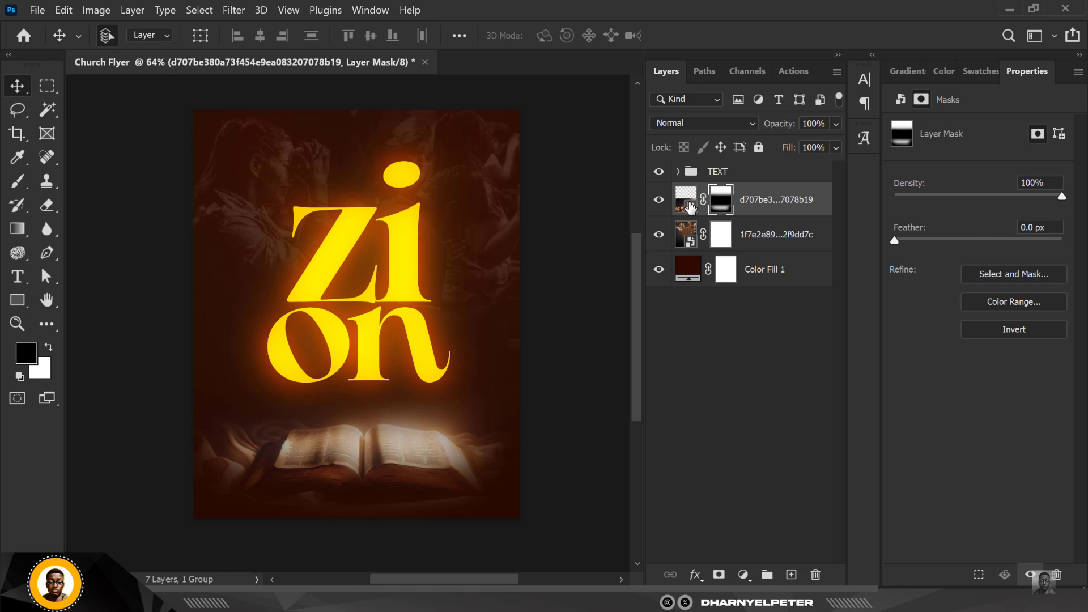
{"action": "left_click", "coordinate": [687, 201]}
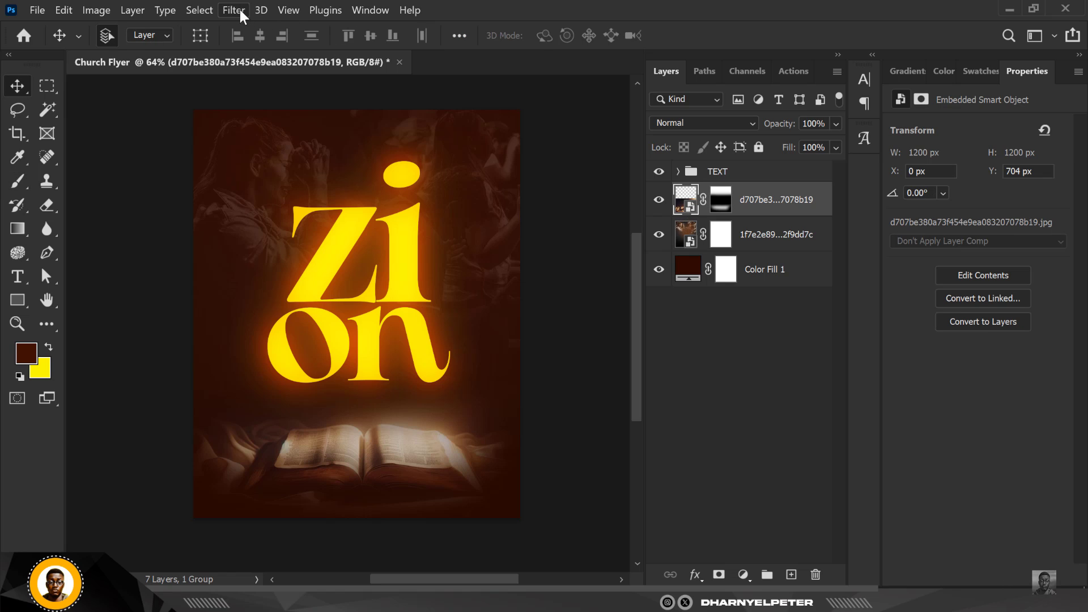
{"action": "left_click", "coordinate": [240, 10]}
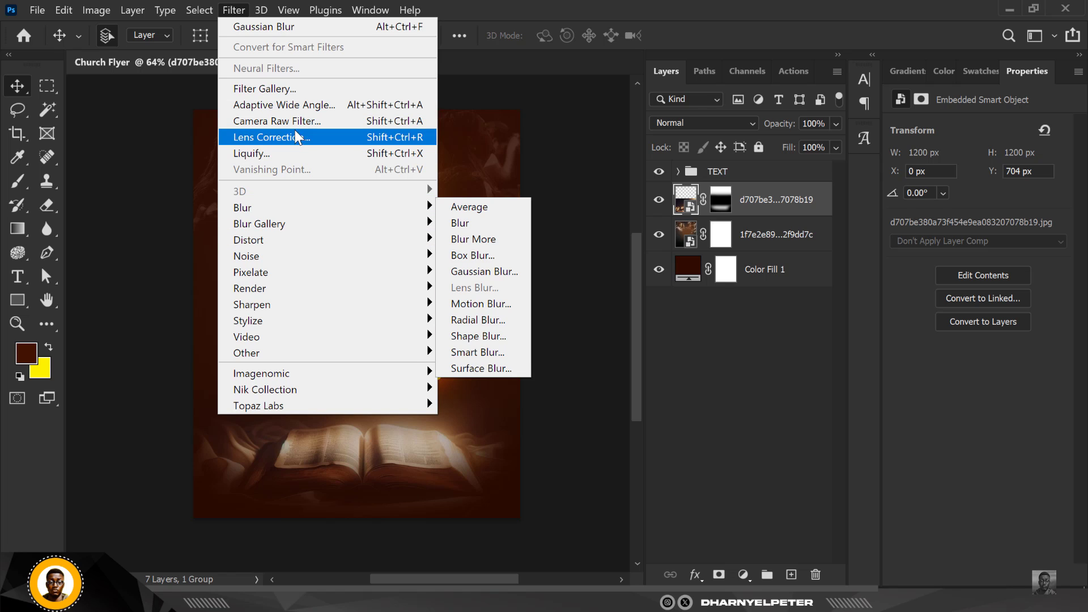
{"action": "left_click", "coordinate": [295, 128]}
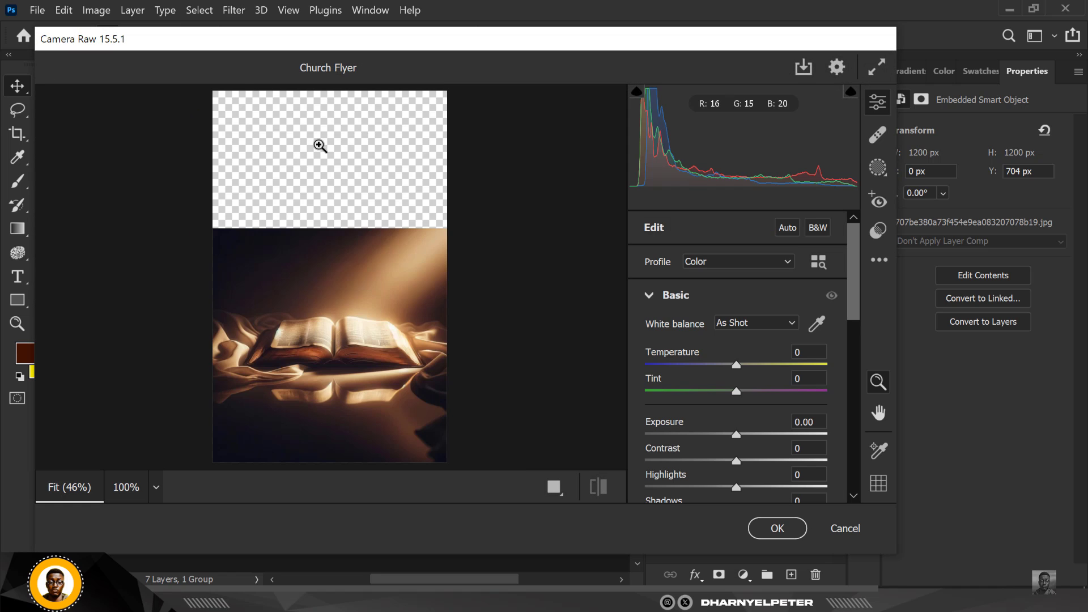
{"action": "scroll", "coordinate": [702, 396], "scroll_direction": "down", "scroll_amount": 5}
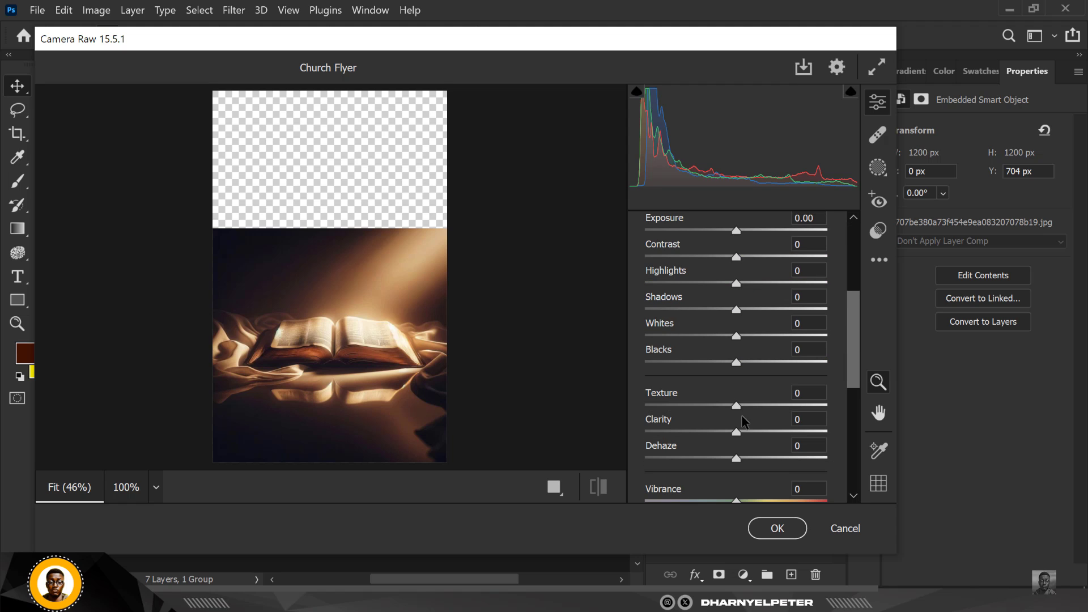
{"action": "left_click_drag", "start_coordinate": [738, 410], "coordinate": [796, 415]}
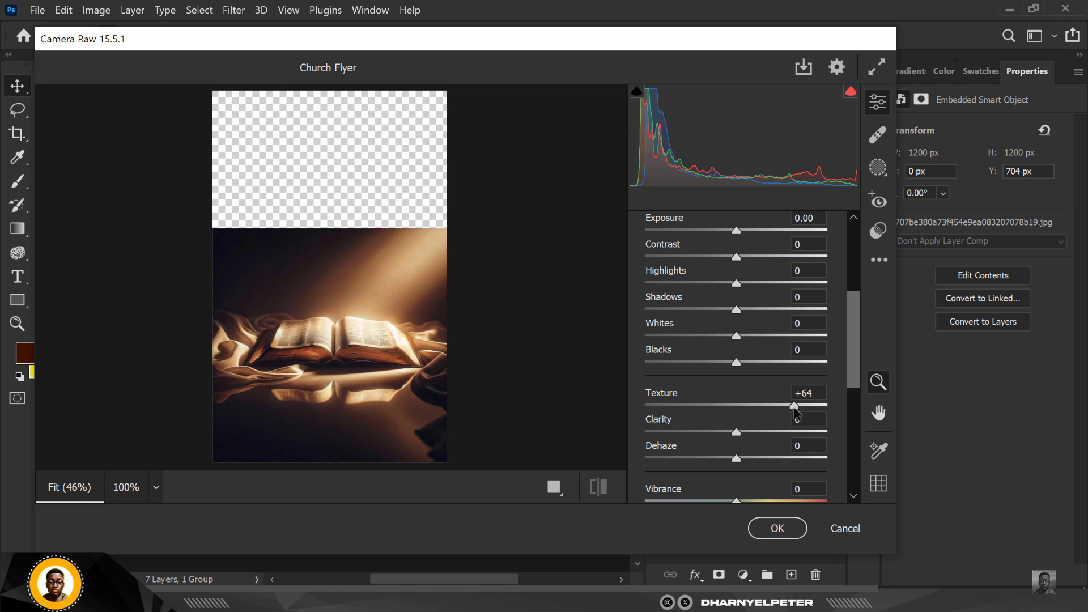
{"action": "left_click_drag", "start_coordinate": [736, 432], "coordinate": [765, 432]}
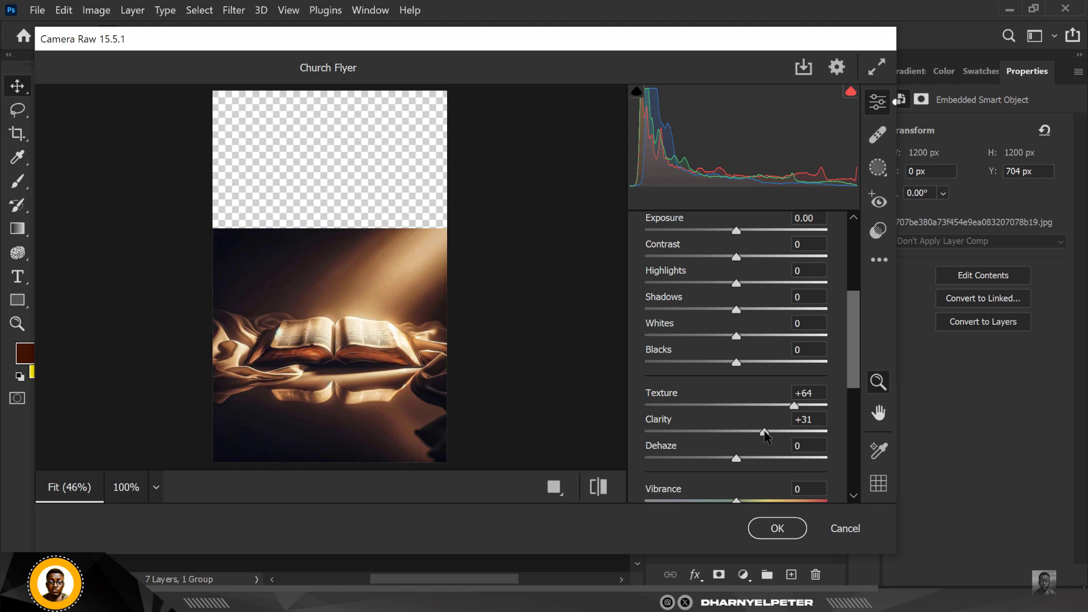
{"action": "left_click", "coordinate": [775, 529]}
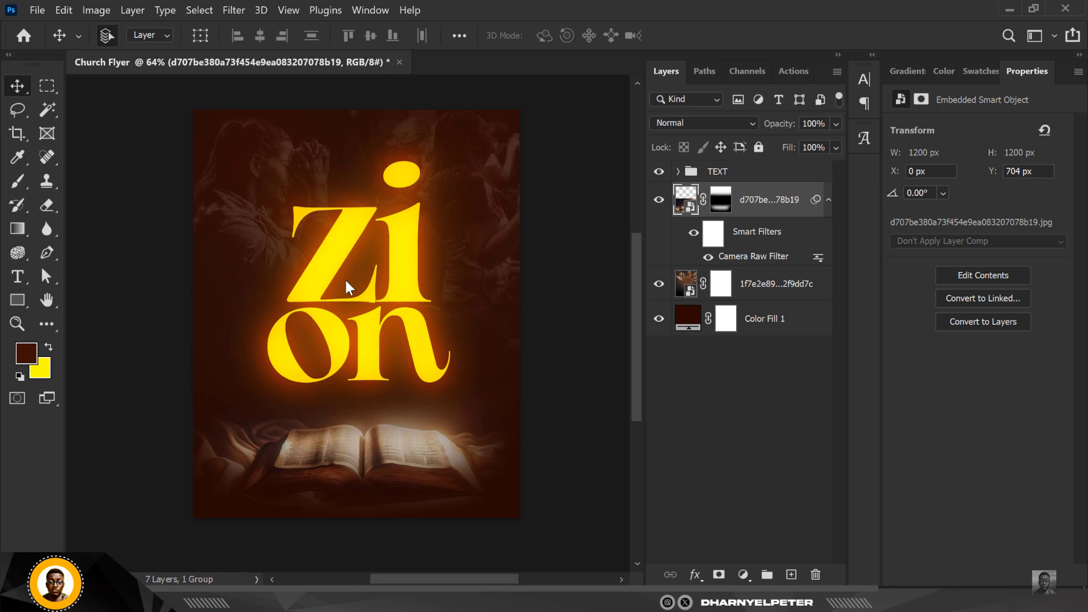
Drag the TEXT image from the RESOURCE folder into the flyer, filling the canvas
{"action": "scroll", "coordinate": [478, 369], "scroll_direction": "down", "scroll_amount": 2}
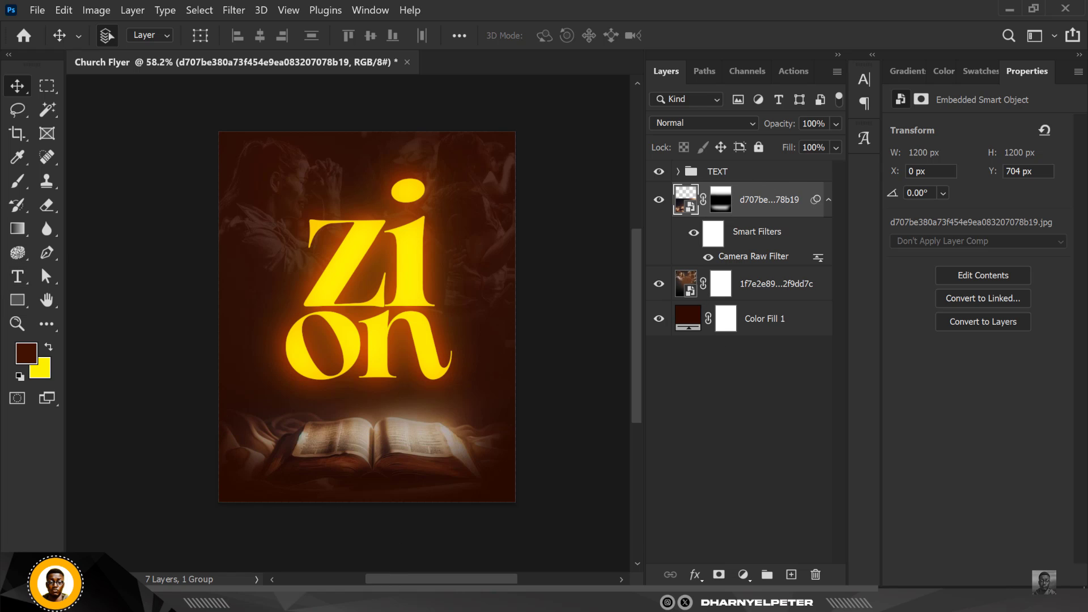
{"action": "left_click", "coordinate": [296, 600]}
{"action": "left_click_drag", "start_coordinate": [286, 148], "coordinate": [377, 365]}
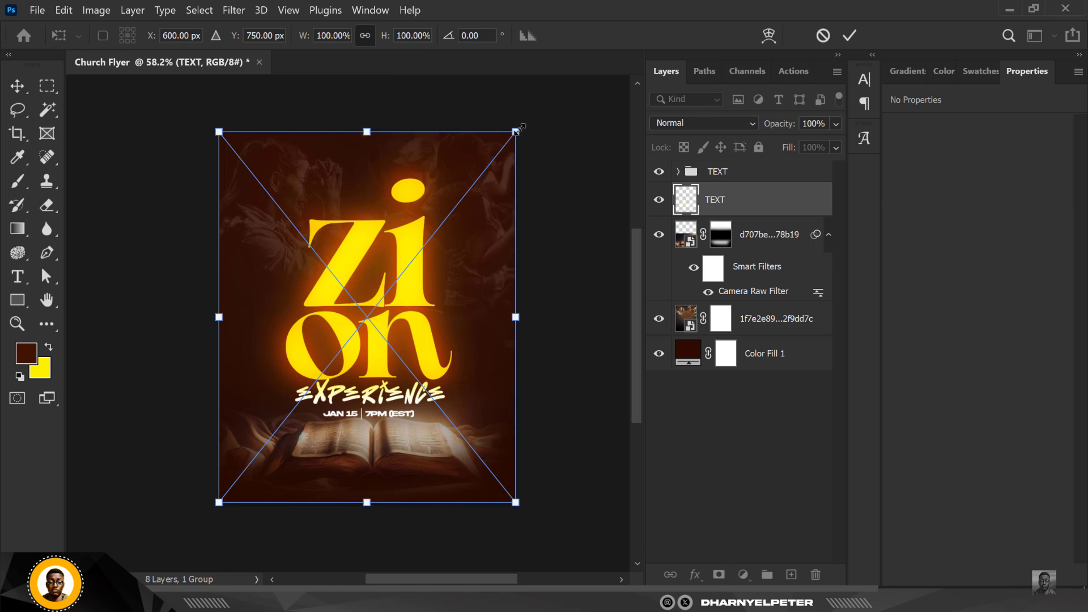
Nudge the zion TEXT group upward on the canvas
{"action": "left_click", "coordinate": [740, 171]}
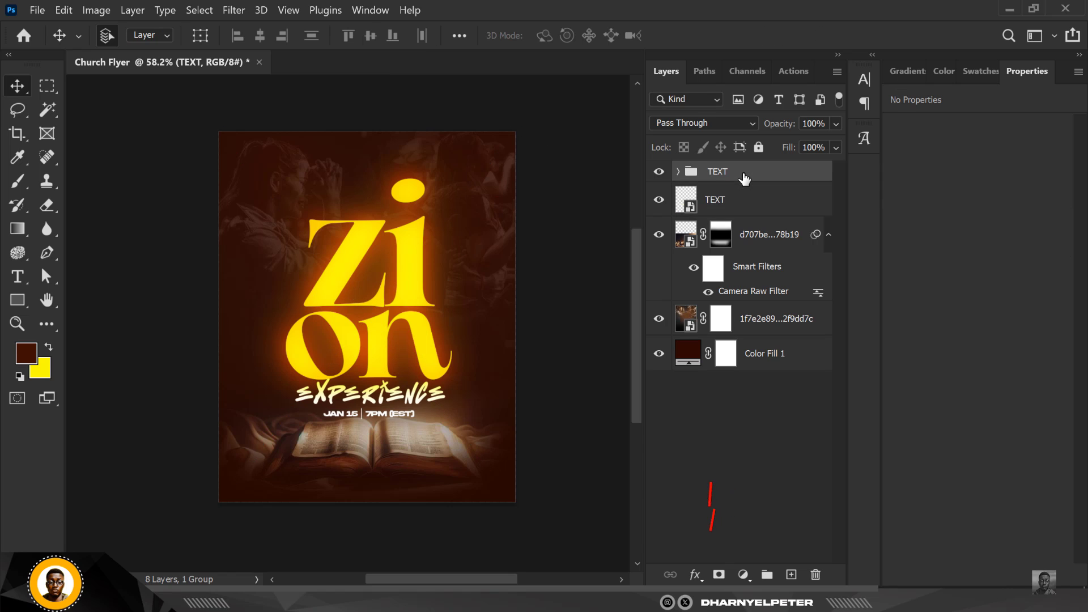
{"action": "key", "text": "shift+Up"}
{"action": "key", "text": "shift+Up"}
{"action": "key", "text": "shift+Up"}
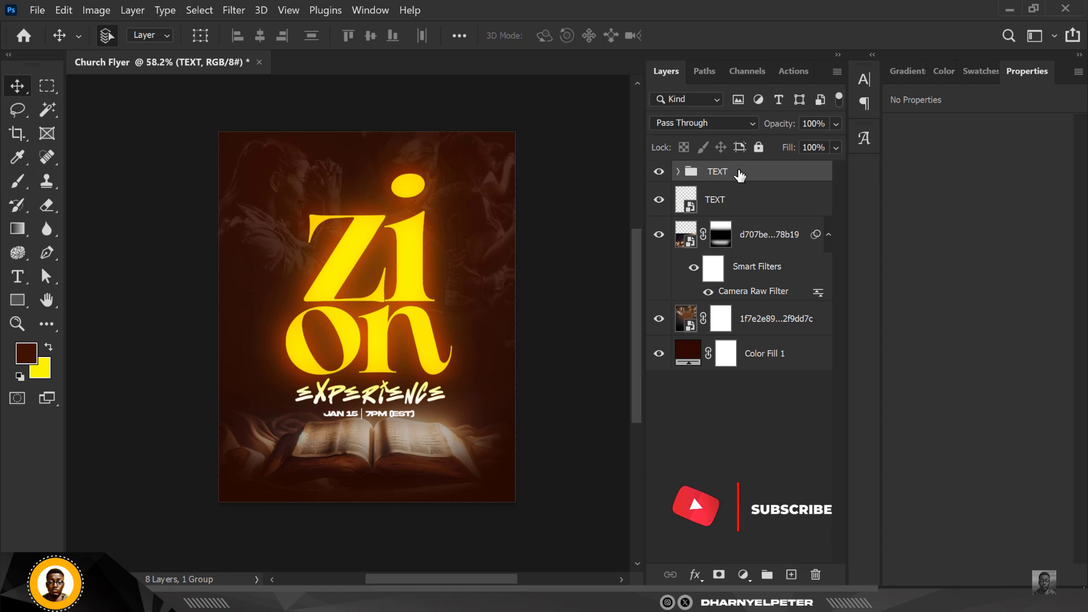
{"action": "key", "text": "shift+Up"}
{"action": "key", "text": "shift+Up"}
{"action": "key", "text": "shift+Up"}
{"action": "key", "text": "shift+Up"}
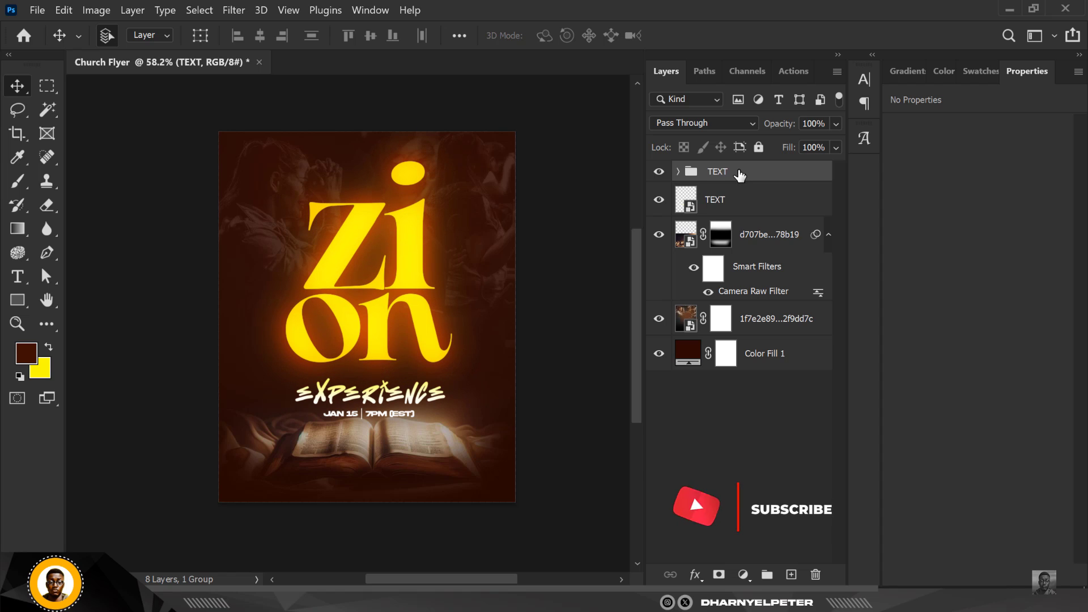
Nudge the placed TEXT image with the Experience title and date slightly upward
{"action": "left_click", "coordinate": [737, 201]}
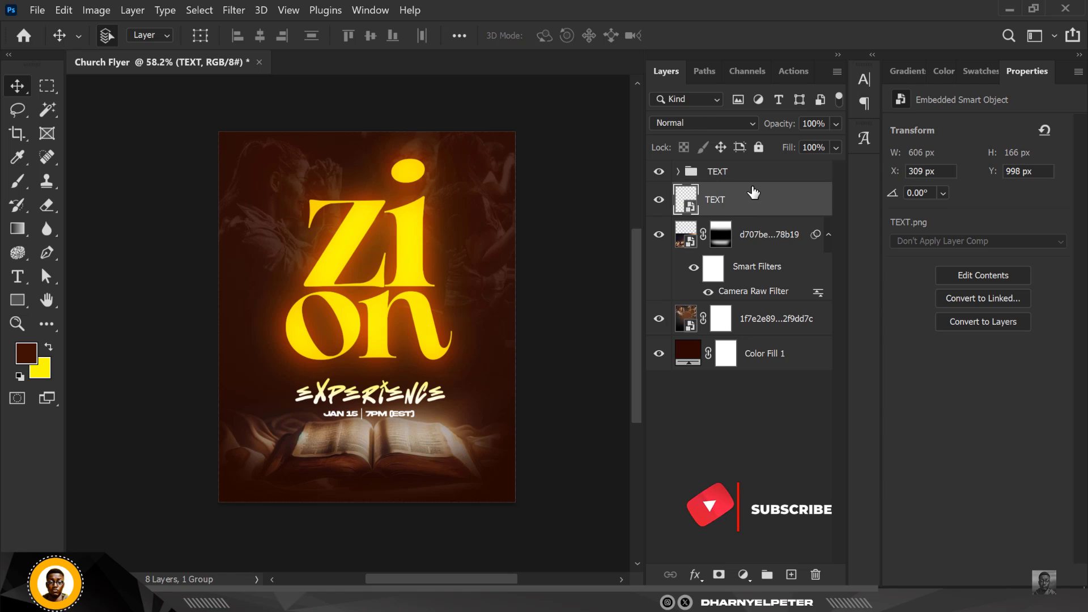
{"action": "key", "text": "shift+Up"}
{"action": "key", "text": "shift+Up"}
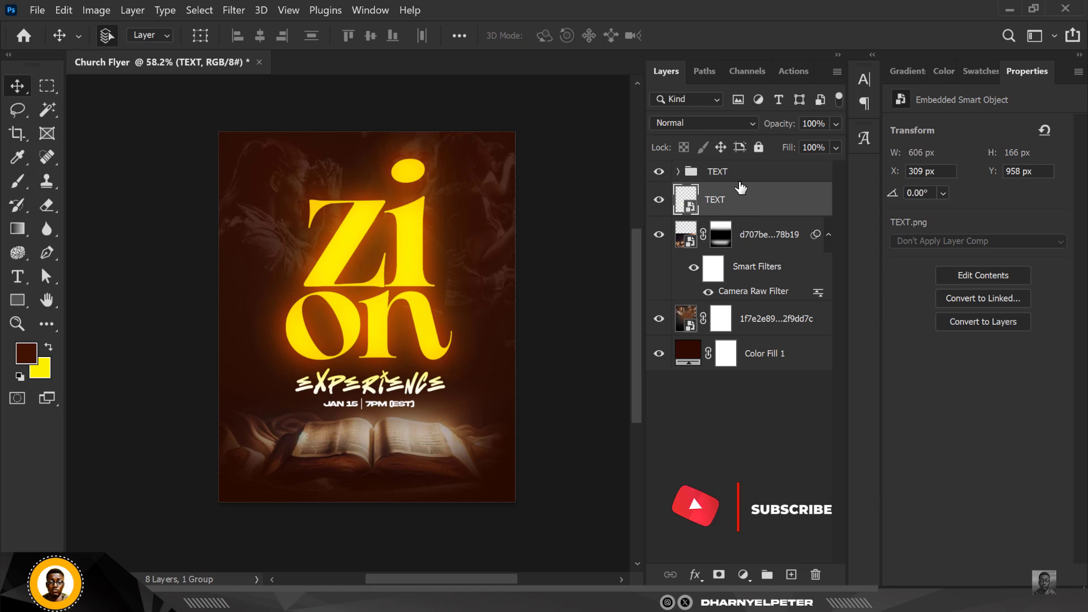
Add a Color Lookup adjustment layer above the TEXT group and load the filmstock_50.3dl 3DLUT file
{"action": "left_click", "coordinate": [737, 171]}
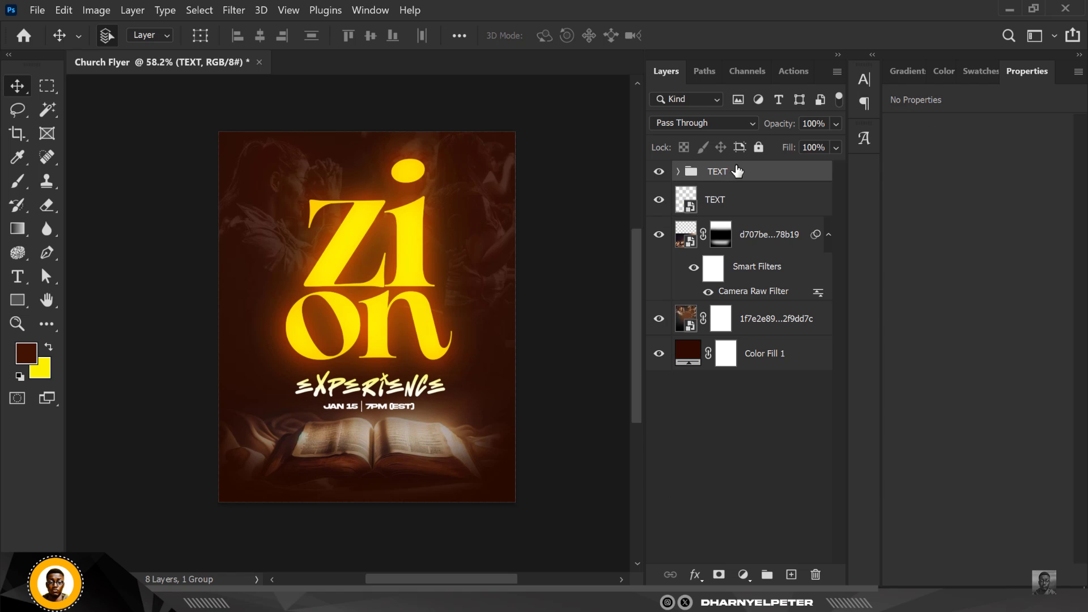
{"action": "left_click", "coordinate": [744, 575]}
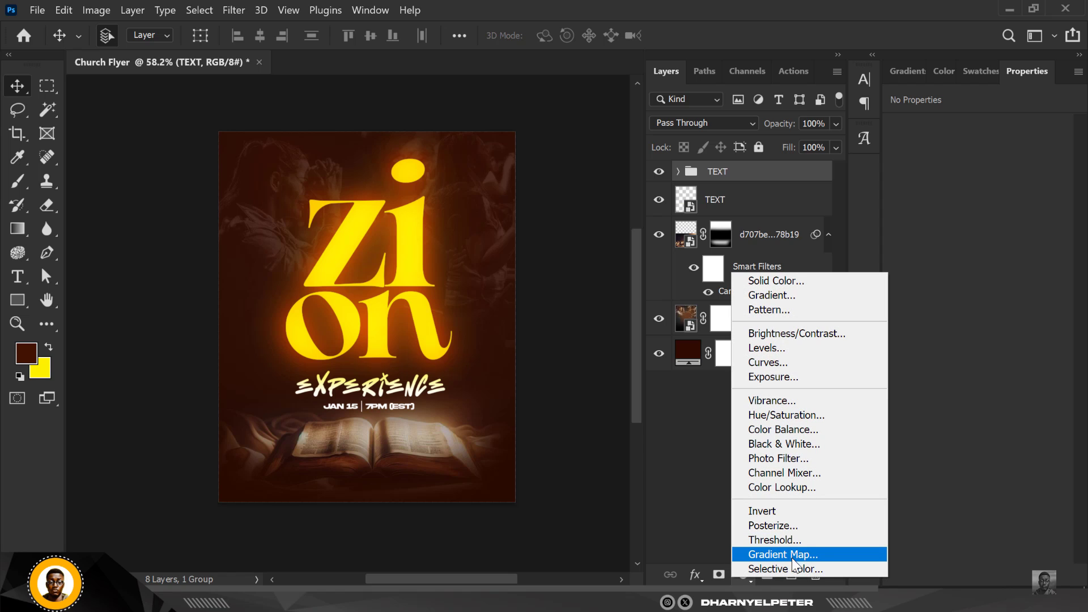
{"action": "left_click", "coordinate": [792, 488]}
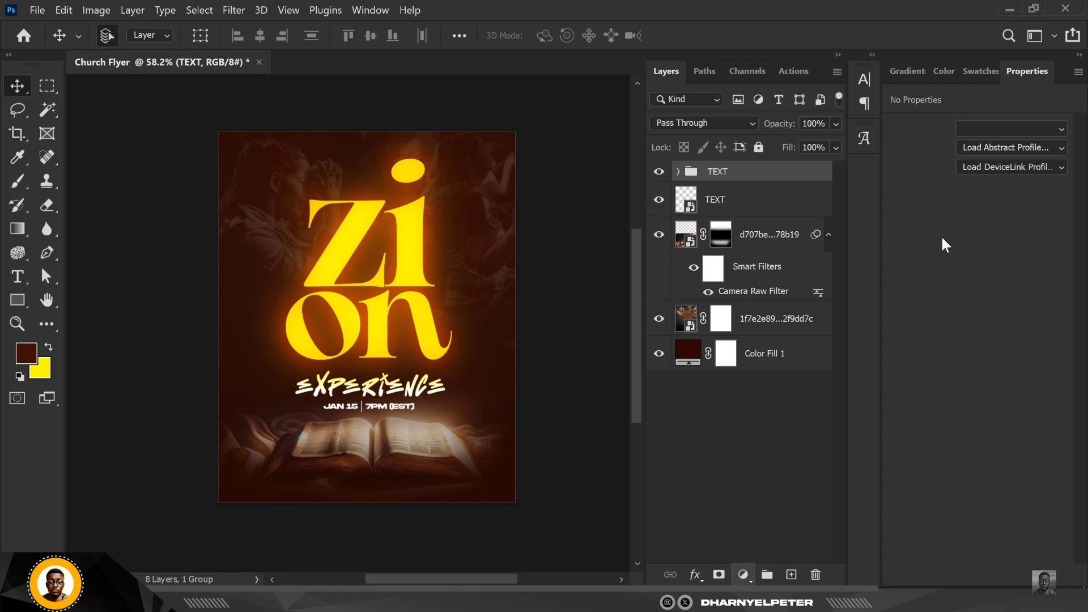
{"action": "left_click", "coordinate": [1062, 130]}
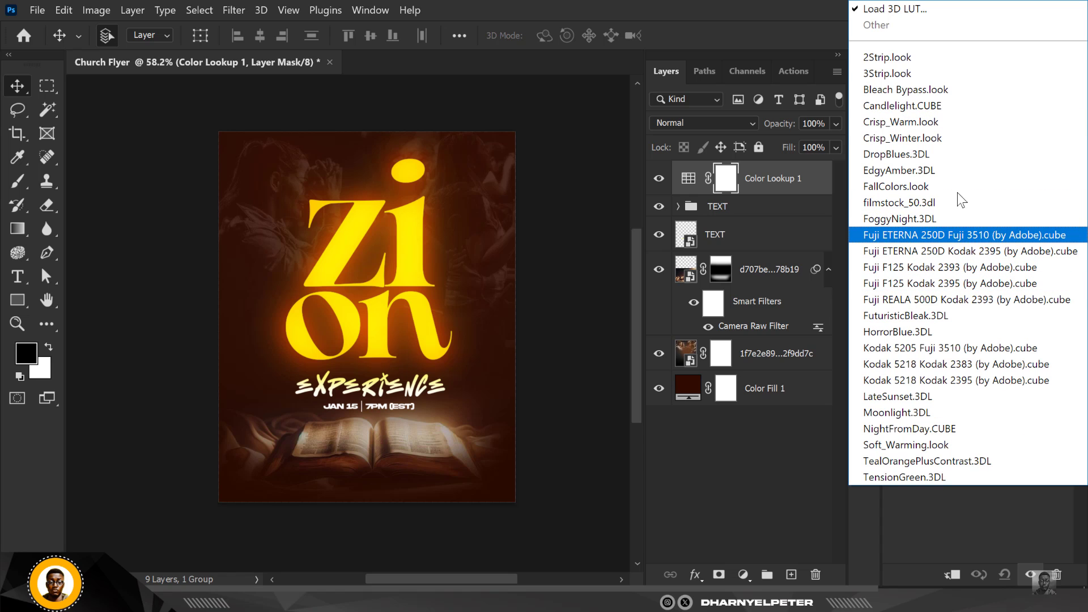
{"action": "left_click", "coordinate": [913, 188]}
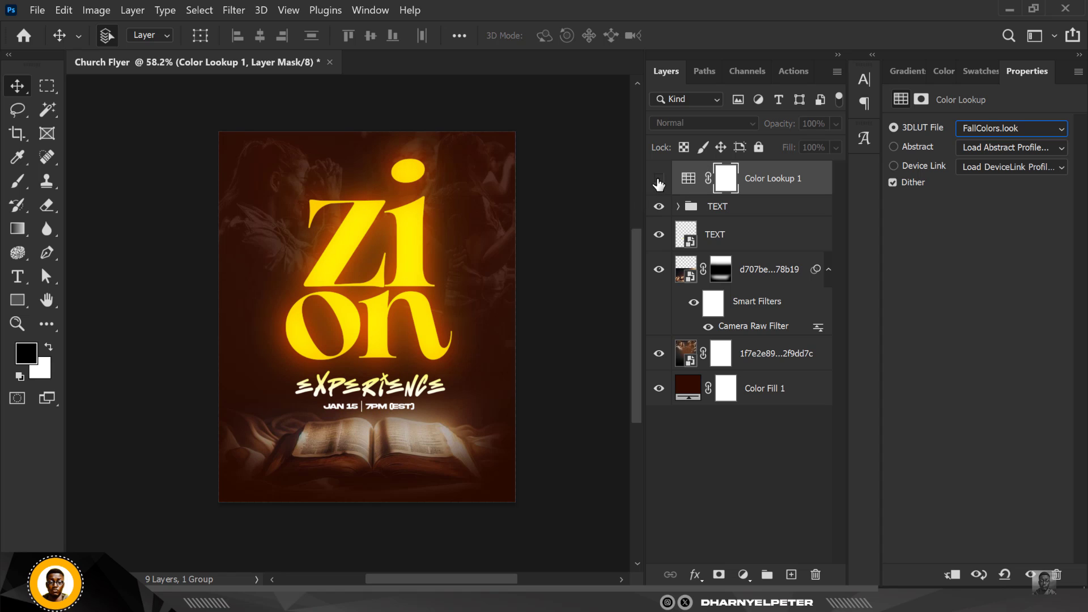
{"action": "left_click", "coordinate": [659, 181]}
{"action": "left_click", "coordinate": [1012, 129]}
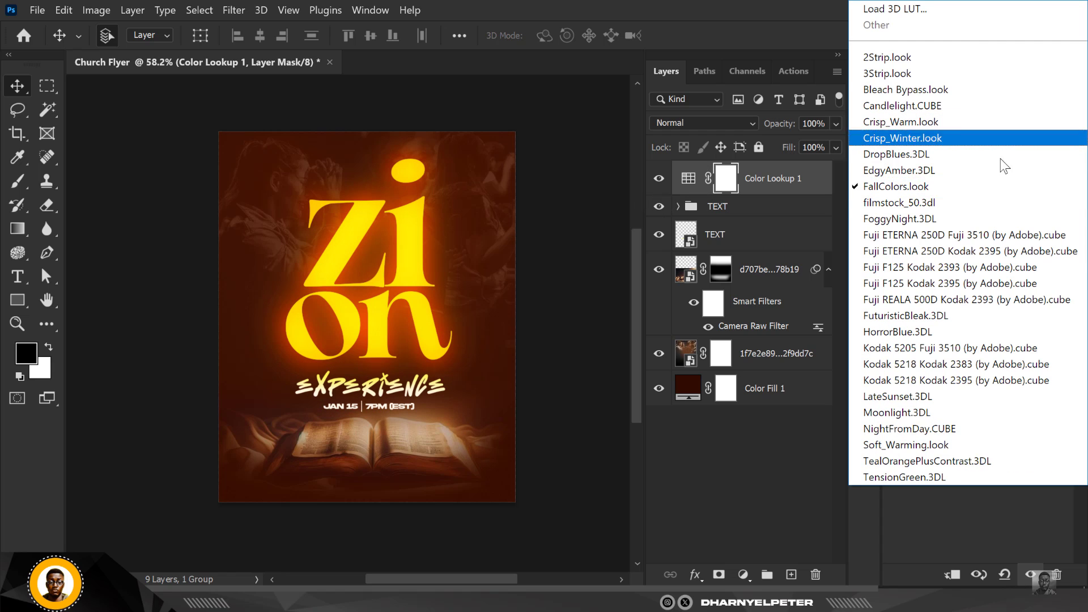
{"action": "left_click", "coordinate": [897, 207]}
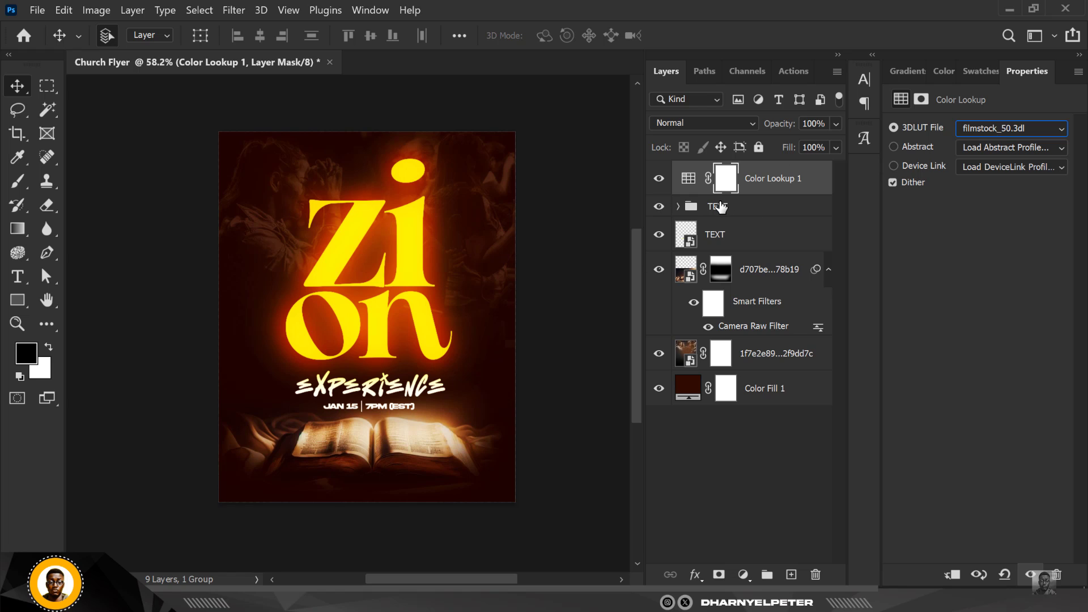
Lower the Color Lookup layer's opacity to 76%
{"action": "left_click", "coordinate": [836, 124]}
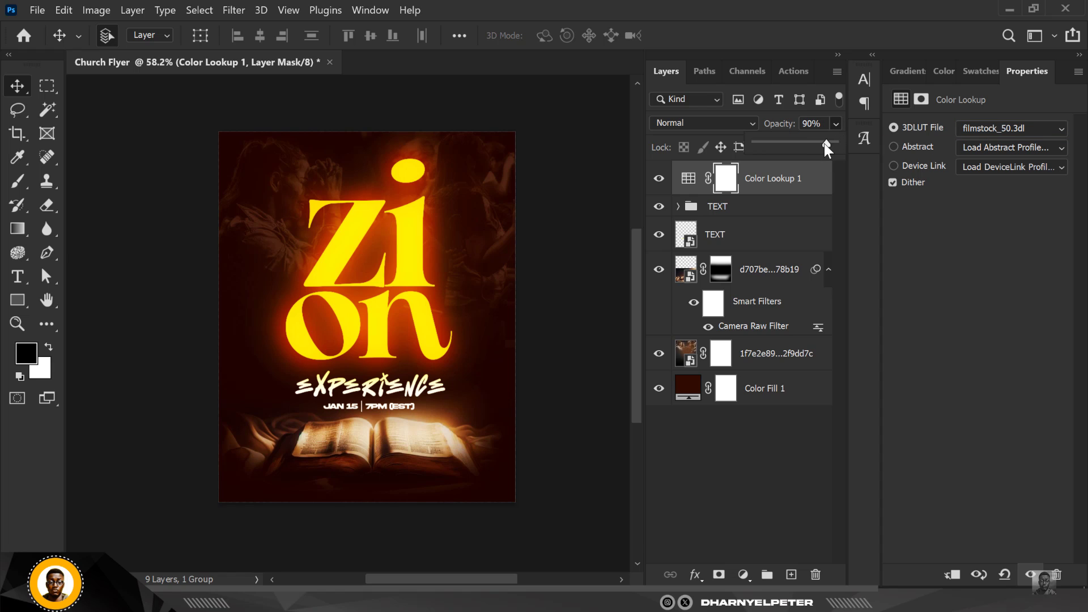
{"action": "left_click_drag", "start_coordinate": [824, 144], "coordinate": [815, 144]}
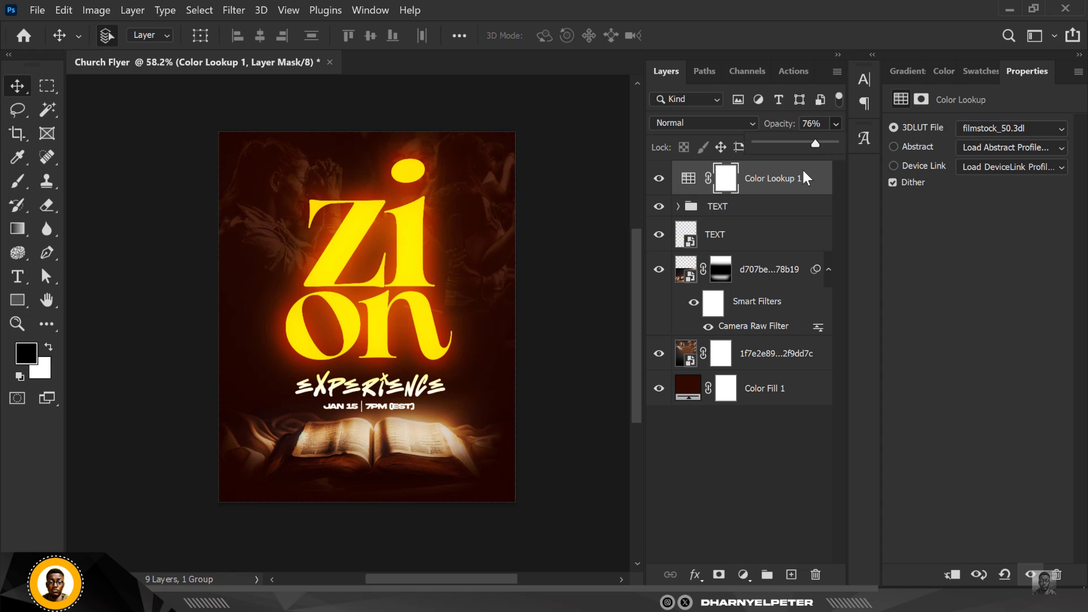
{"action": "left_click", "coordinate": [599, 302]}
{"action": "key", "text": "ctrl+plus"}
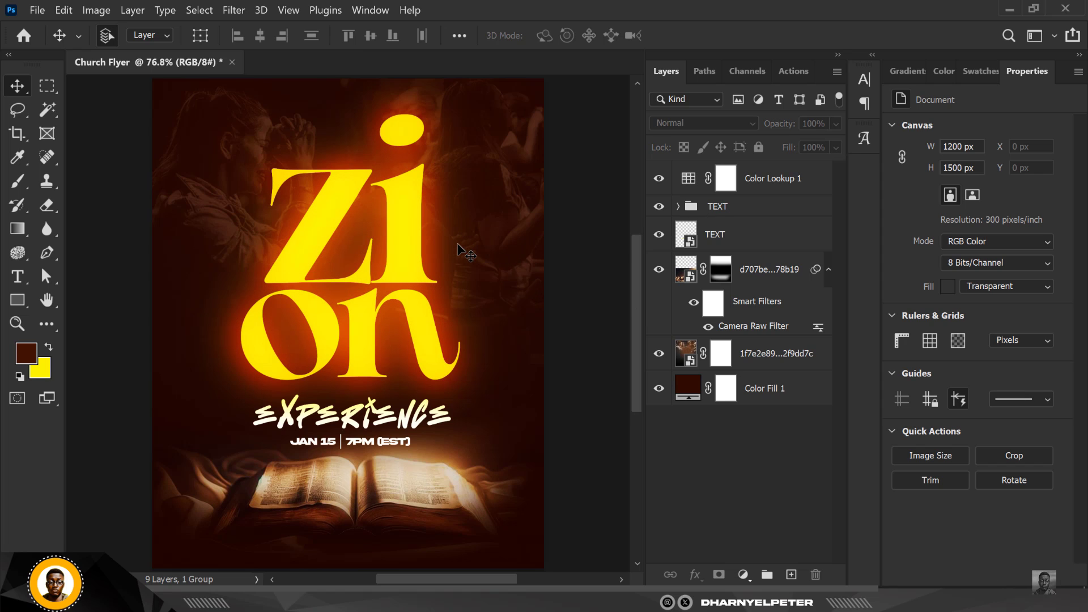
Stamp all visible layers into a new merged layer above Color Lookup and convert it to a smart object
{"action": "scroll", "coordinate": [465, 252], "scroll_direction": "down", "scroll_amount": 1}
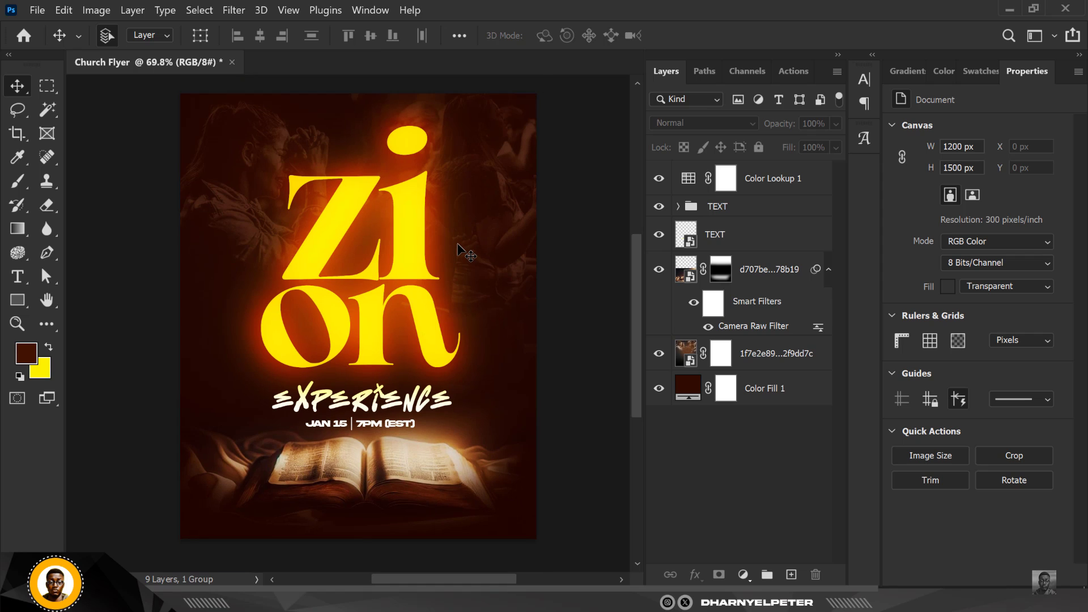
{"action": "left_click", "coordinate": [773, 185]}
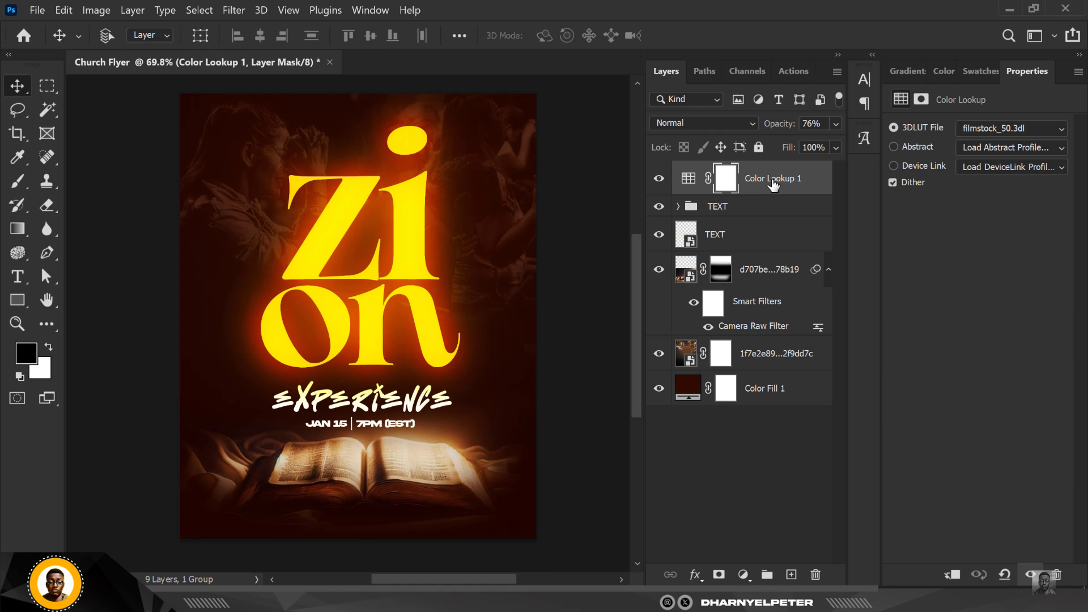
{"action": "key", "text": "ctrl+alt+shift+e"}
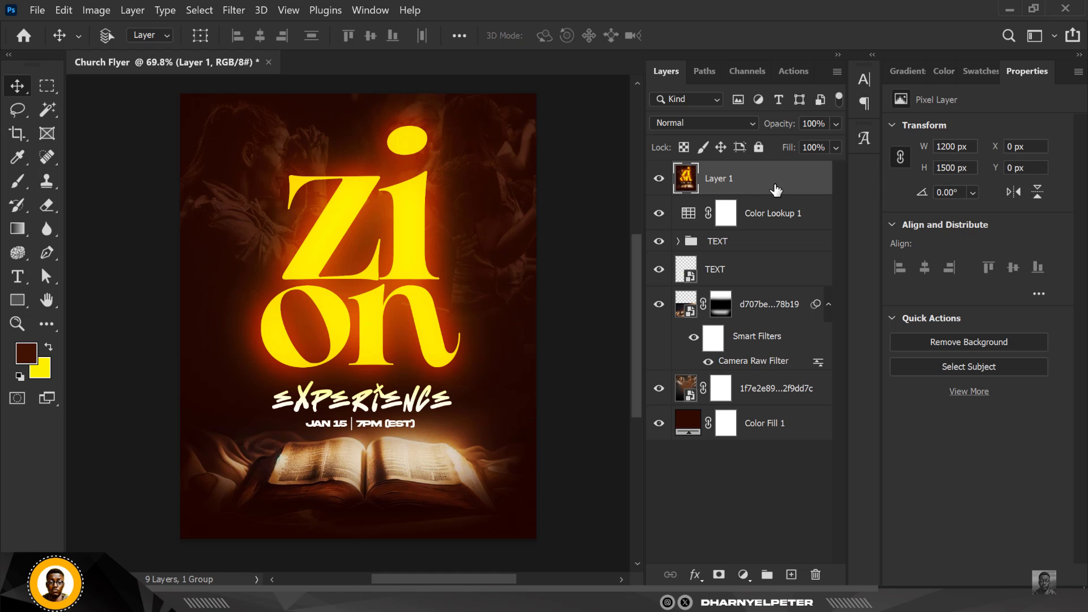
{"action": "right_click", "coordinate": [776, 189]}
{"action": "left_click", "coordinate": [846, 232]}
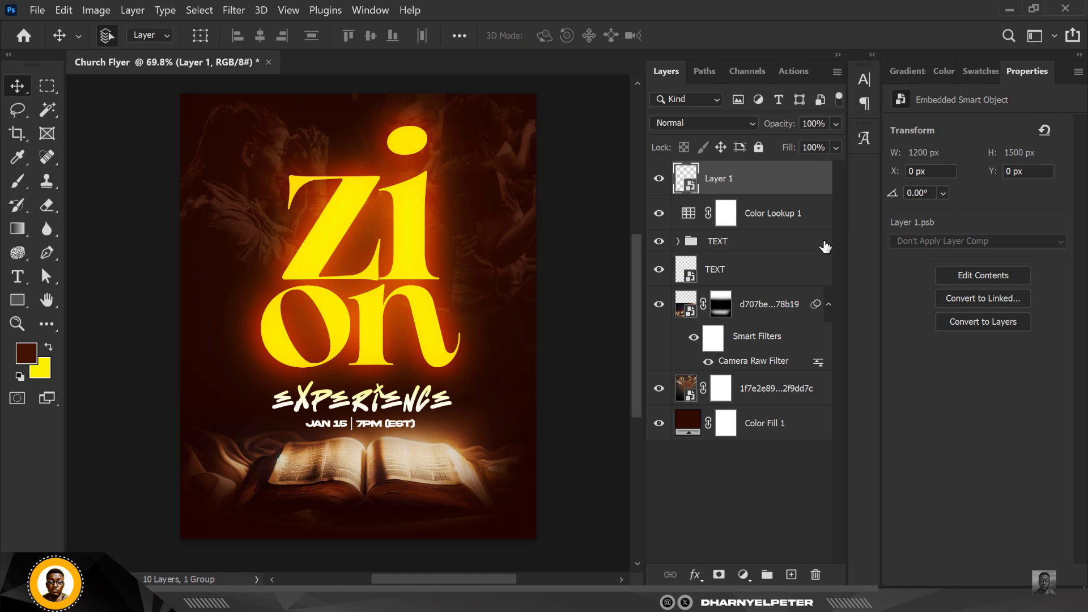
Apply Add Noise to the merged smart object at about 2.5%, Gaussian, monochromatic
{"action": "left_click", "coordinate": [240, 12]}
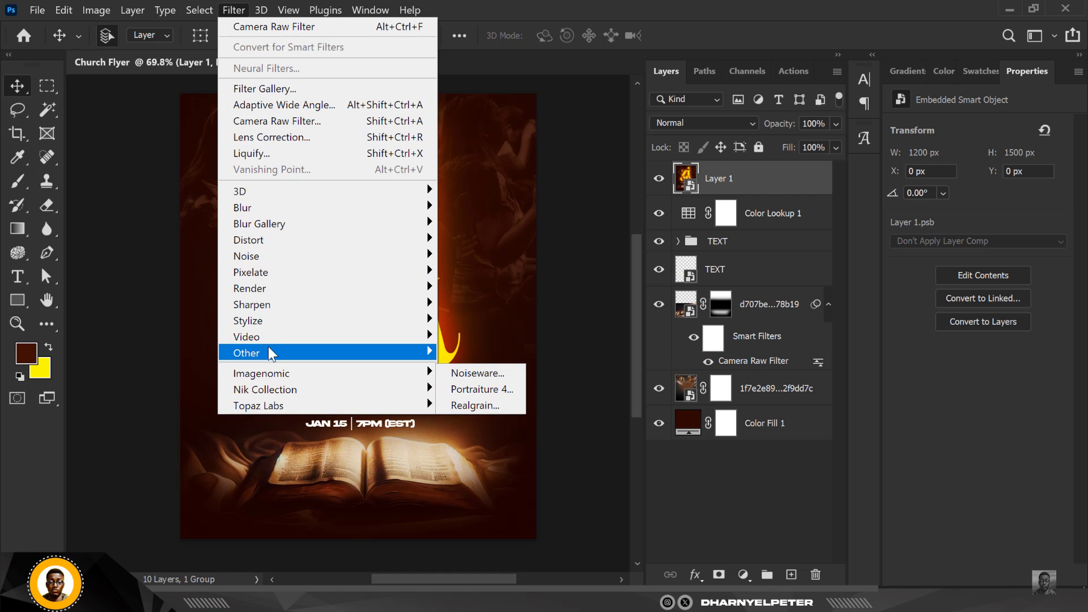
{"action": "mouse_move", "coordinate": [263, 258]}
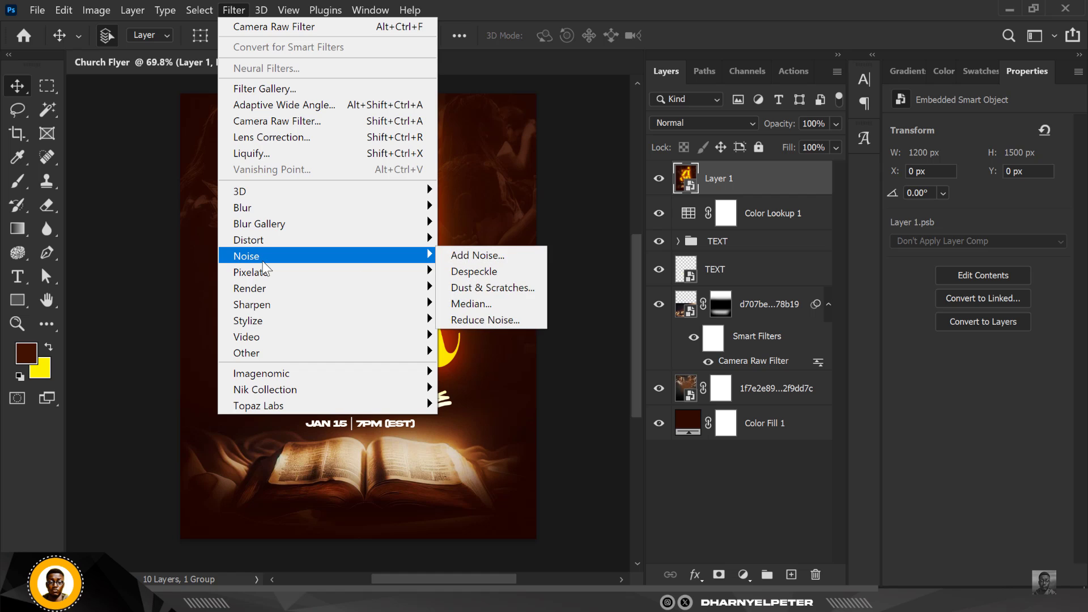
{"action": "left_click", "coordinate": [485, 254]}
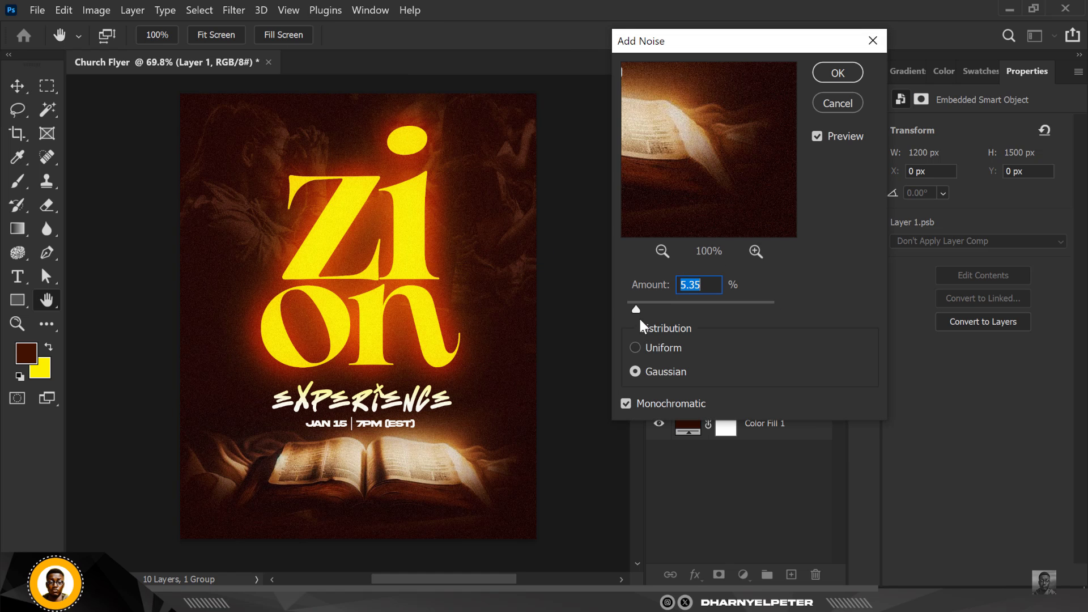
{"action": "left_click_drag", "start_coordinate": [636, 309], "coordinate": [631, 309]}
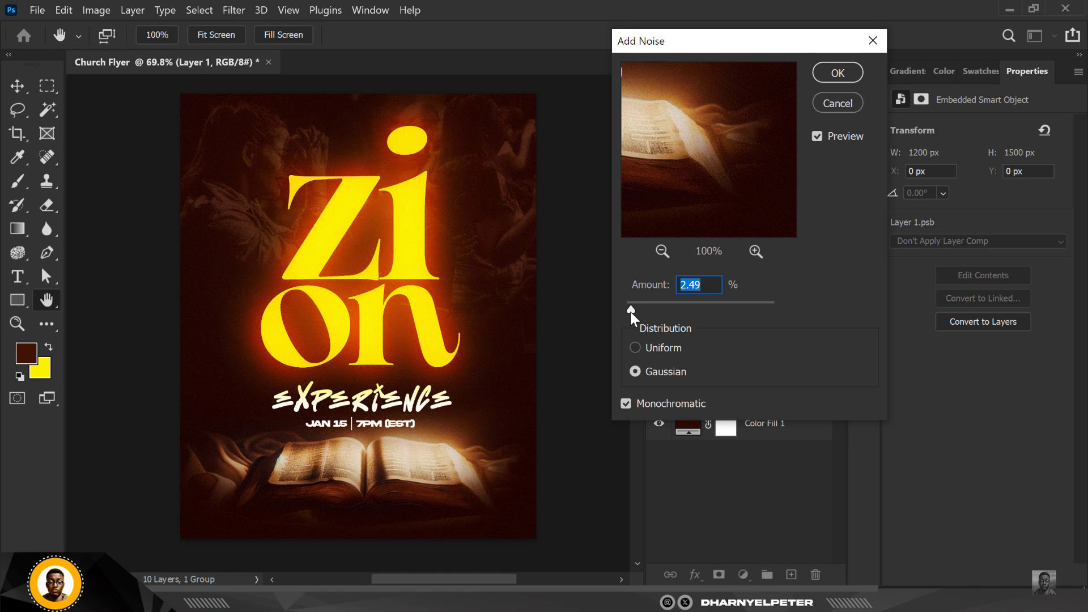
{"action": "left_click_drag", "start_coordinate": [631, 310], "coordinate": [635, 324]}
{"action": "left_click", "coordinate": [839, 73]}
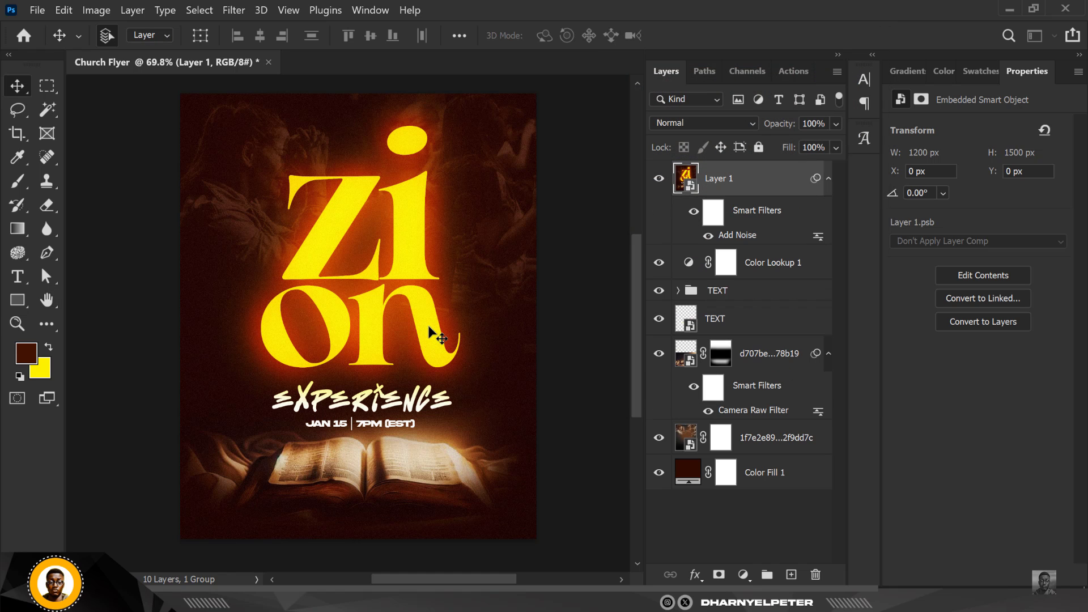
{"action": "scroll", "coordinate": [330, 377], "scroll_direction": "up", "scroll_amount": 1}
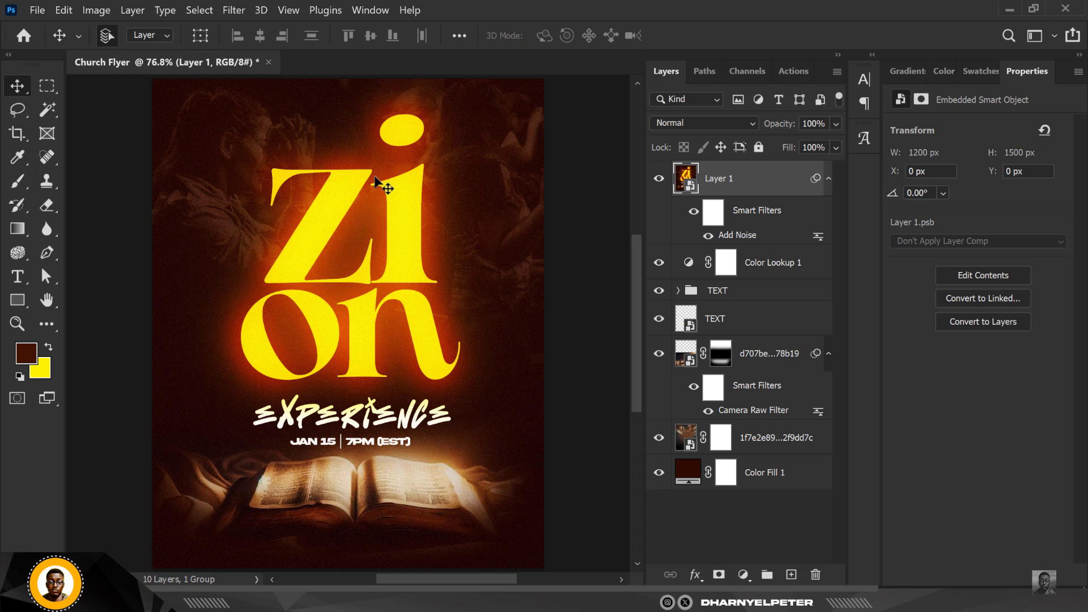
{"action": "scroll", "coordinate": [378, 187], "scroll_direction": "down", "scroll_amount": 1}
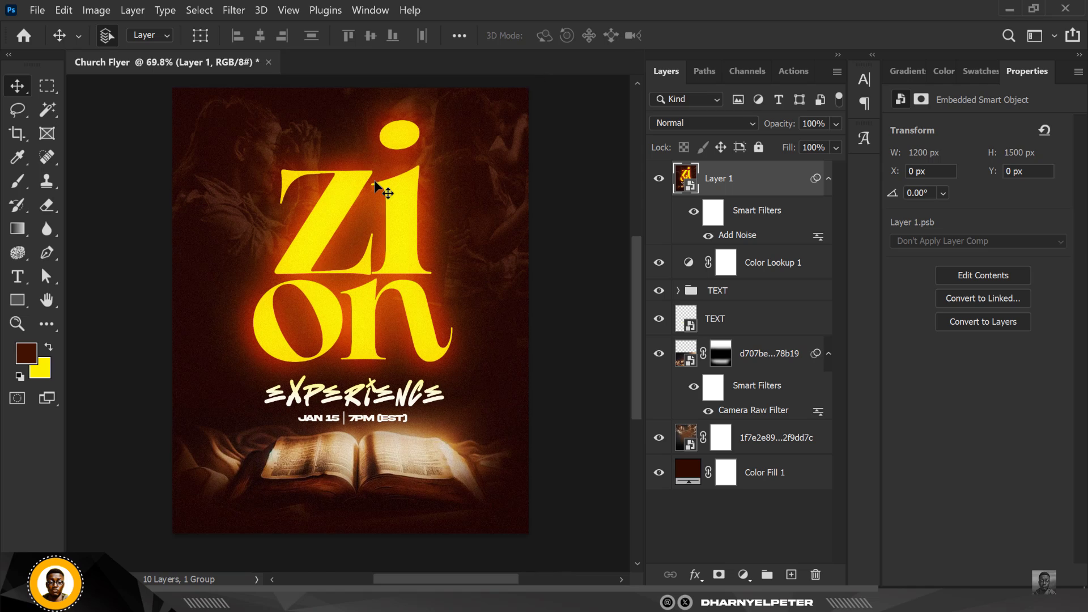